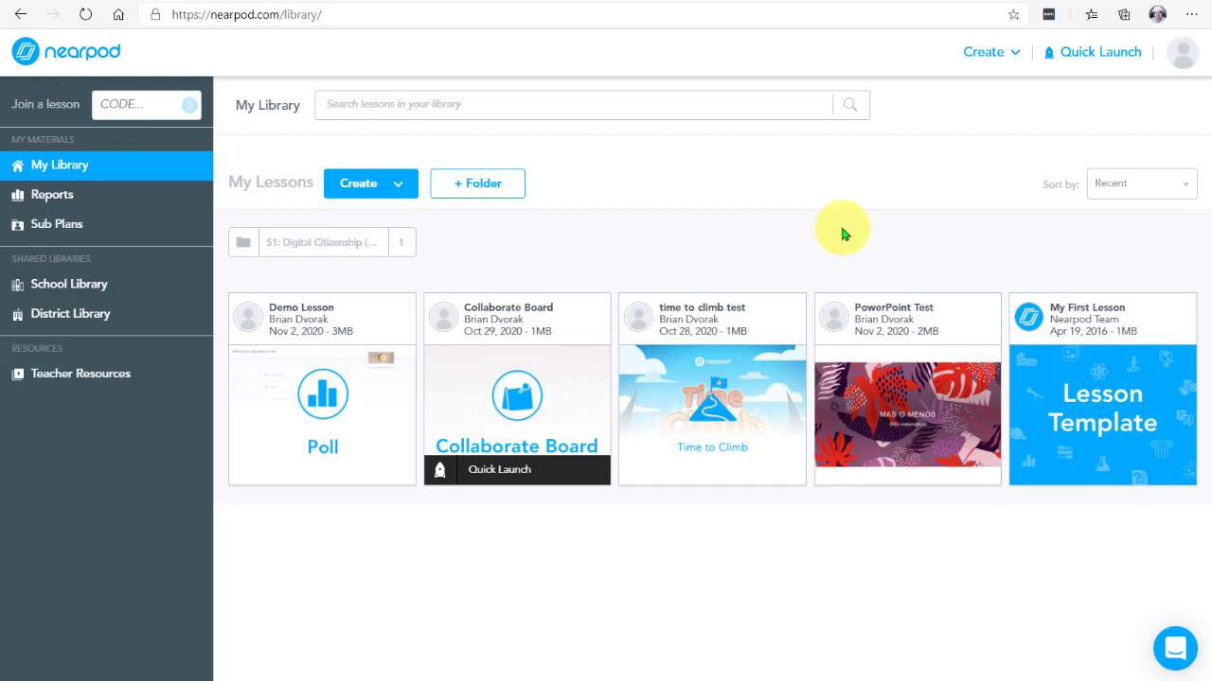
Step: Browse the Quick Launch activity choices, then move to the Demo Lesson card's Live Participation option
{"action": "mouse_move", "coordinate": [763, 319]}
{"action": "mouse_move", "coordinate": [574, 300]}
{"action": "left_click", "coordinate": [1055, 52]}
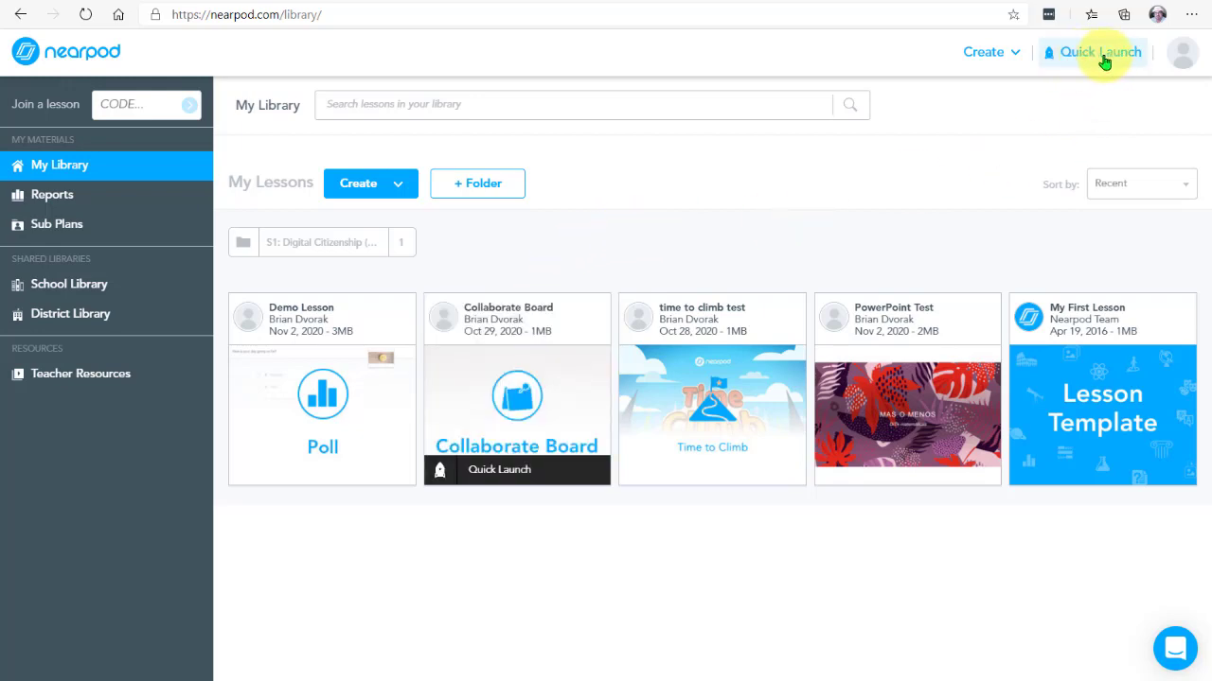
{"action": "left_click", "coordinate": [1104, 57]}
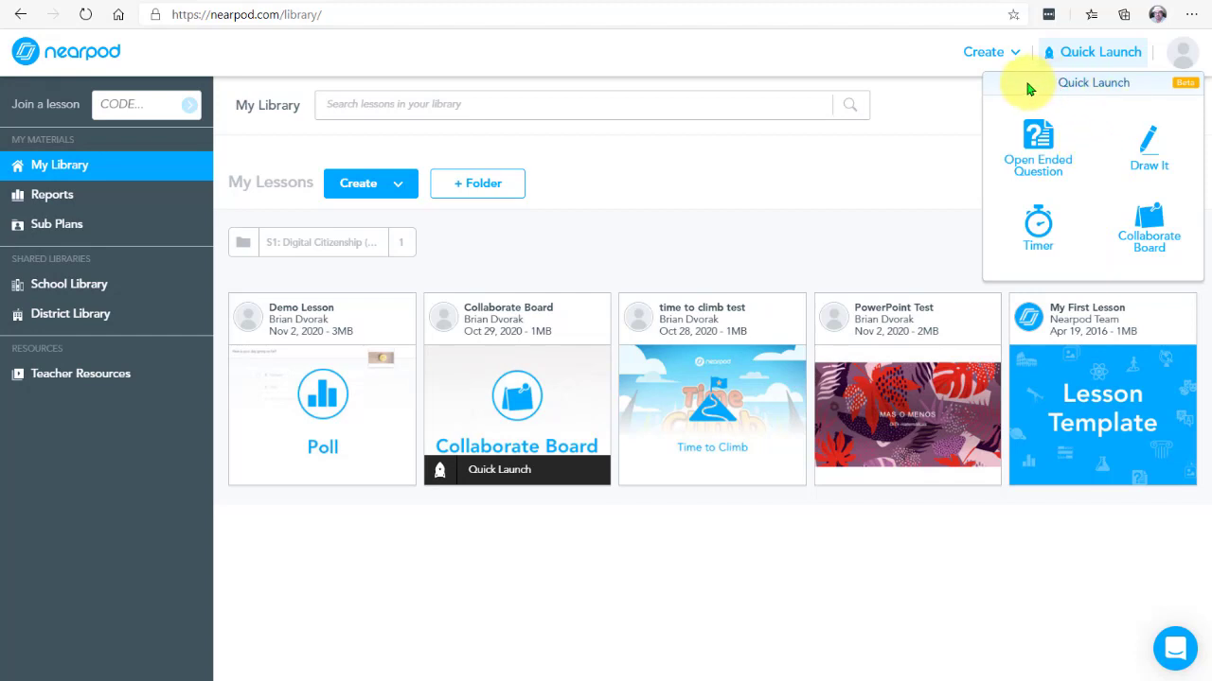
{"action": "left_click", "coordinate": [844, 54]}
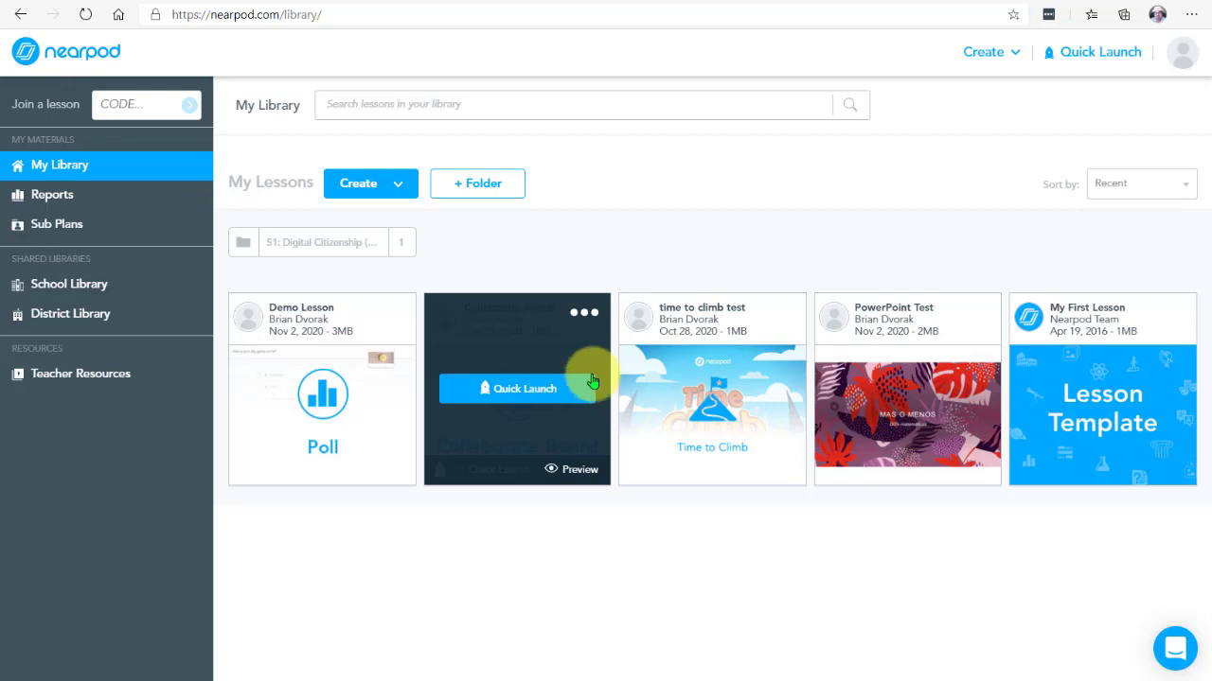
{"action": "mouse_move", "coordinate": [717, 366]}
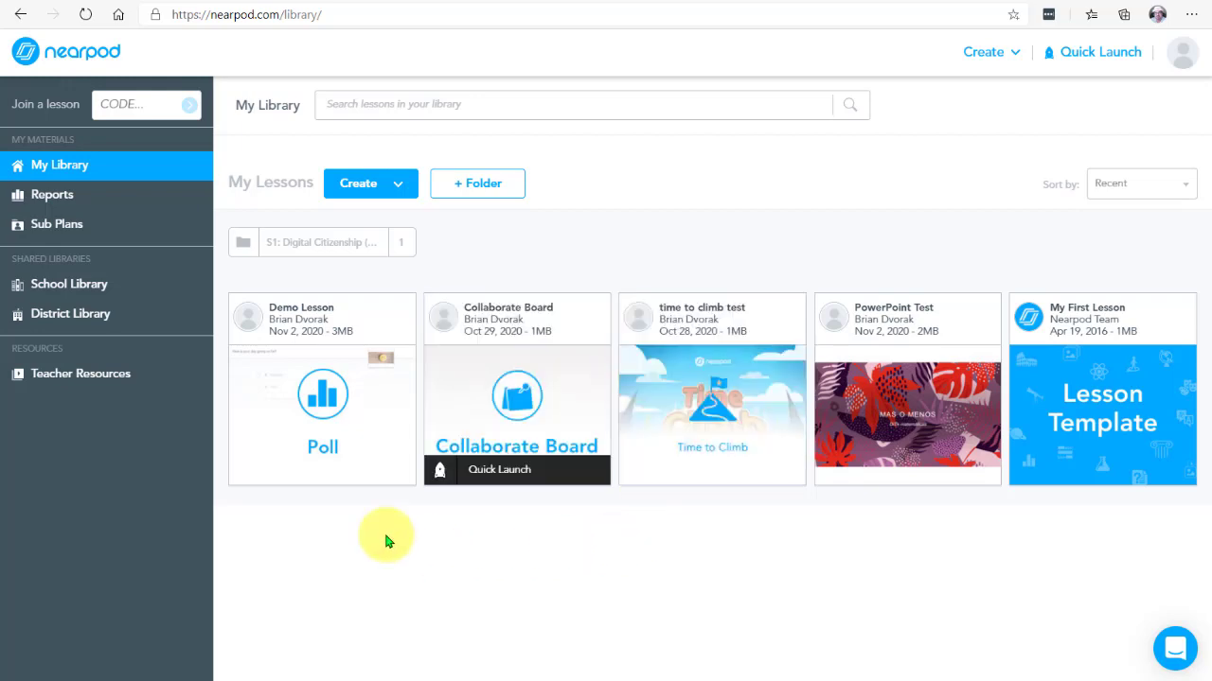
{"action": "mouse_move", "coordinate": [362, 419]}
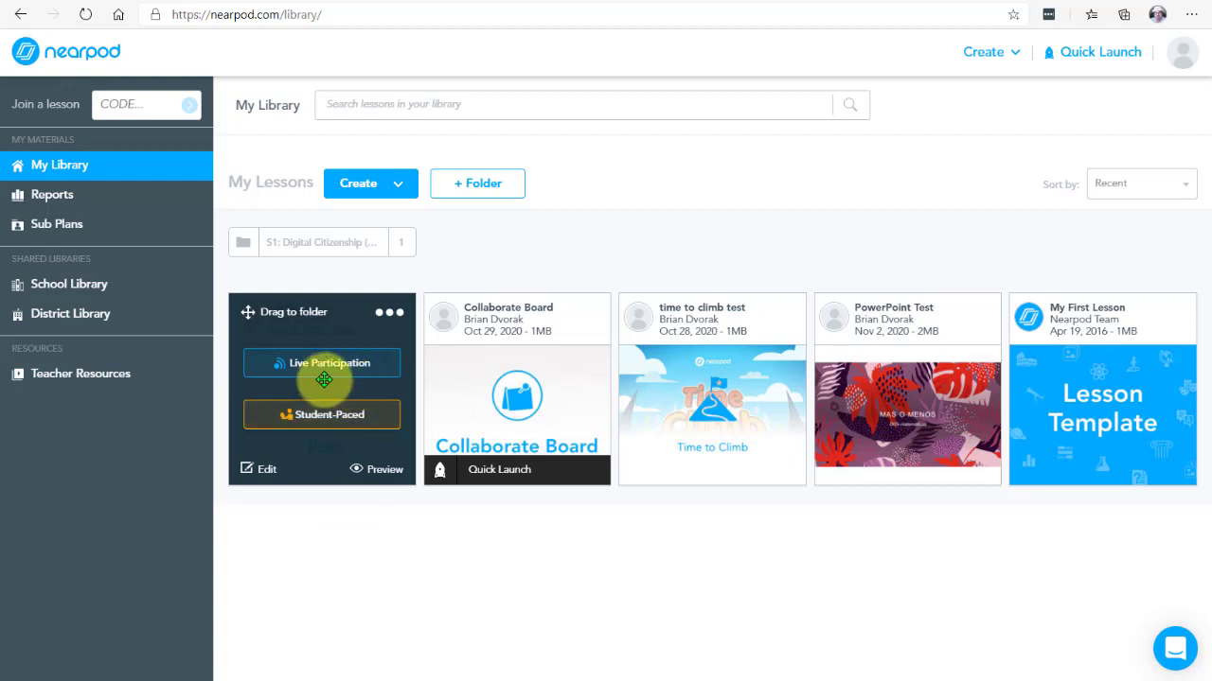
Step: Launch Demo Lesson as a live session and copy its shareable join link
{"action": "left_click", "coordinate": [379, 368]}
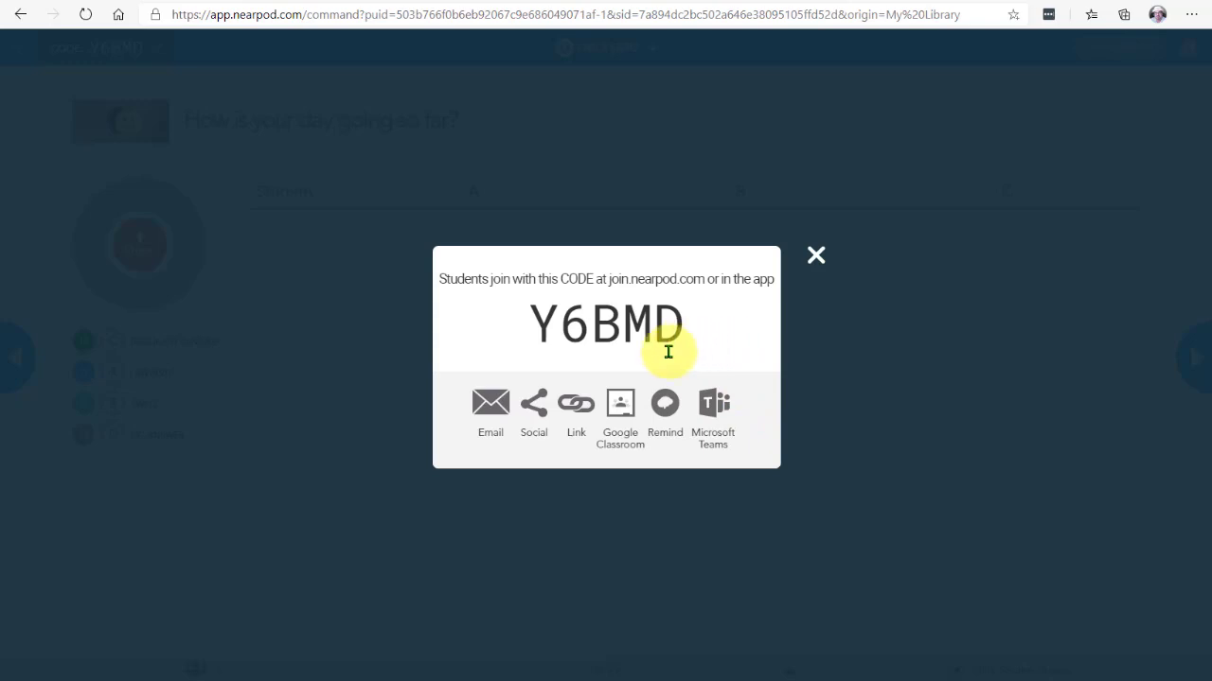
{"action": "left_click", "coordinate": [577, 407]}
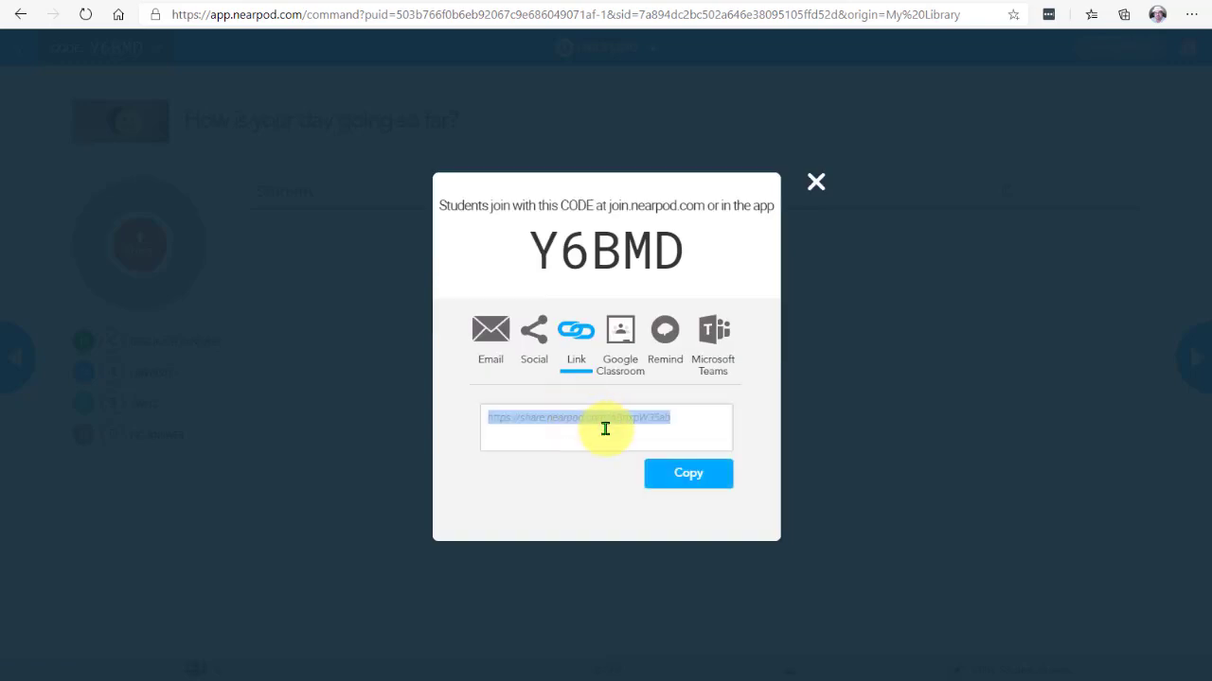
{"action": "left_click", "coordinate": [711, 475]}
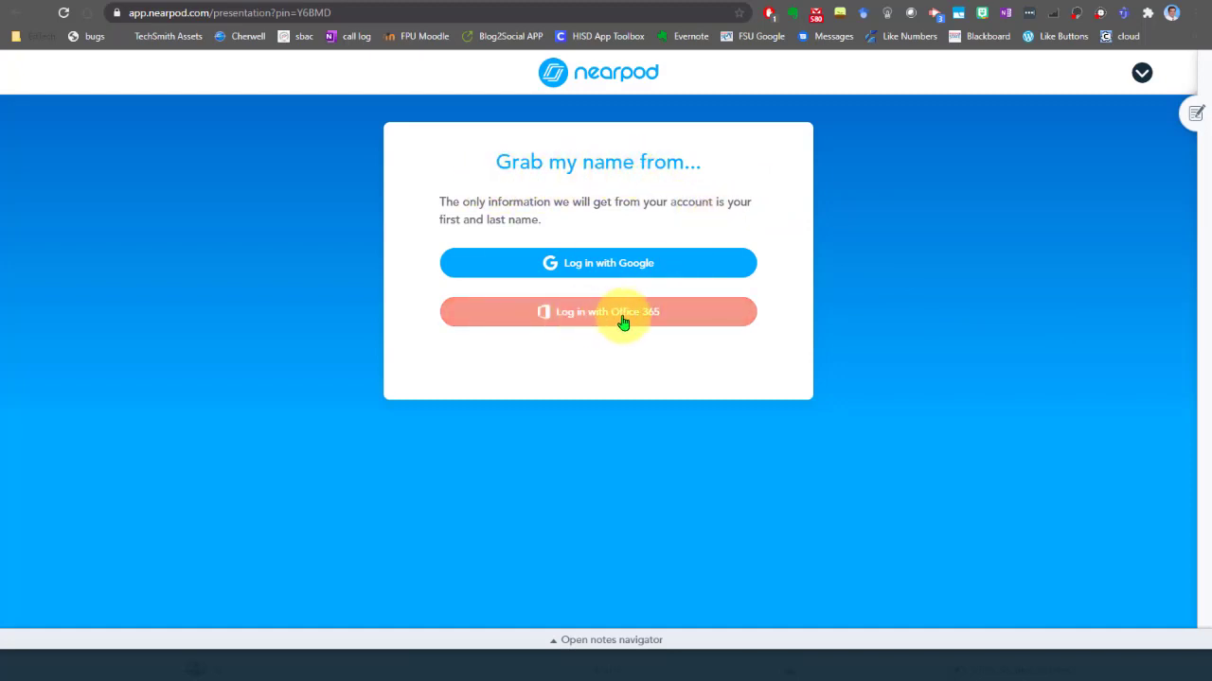
Step: Join the lesson as a student with an Office 365 account, then move that browser window aside
{"action": "left_click", "coordinate": [705, 321]}
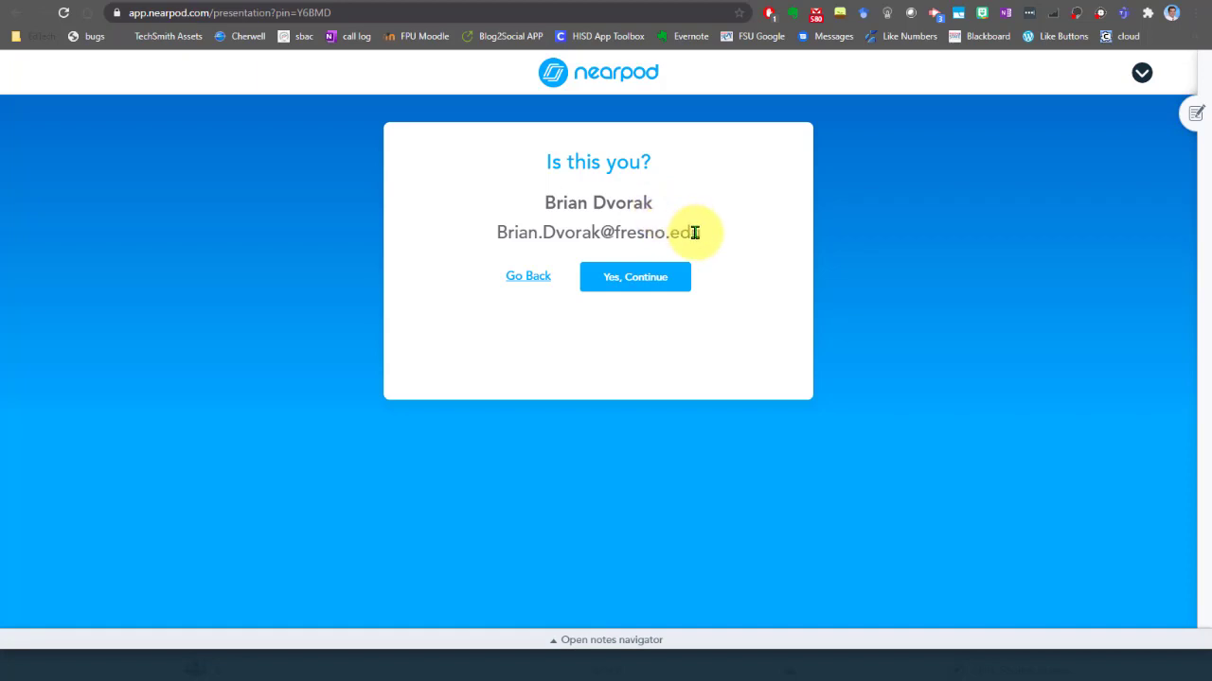
{"action": "left_click", "coordinate": [603, 284]}
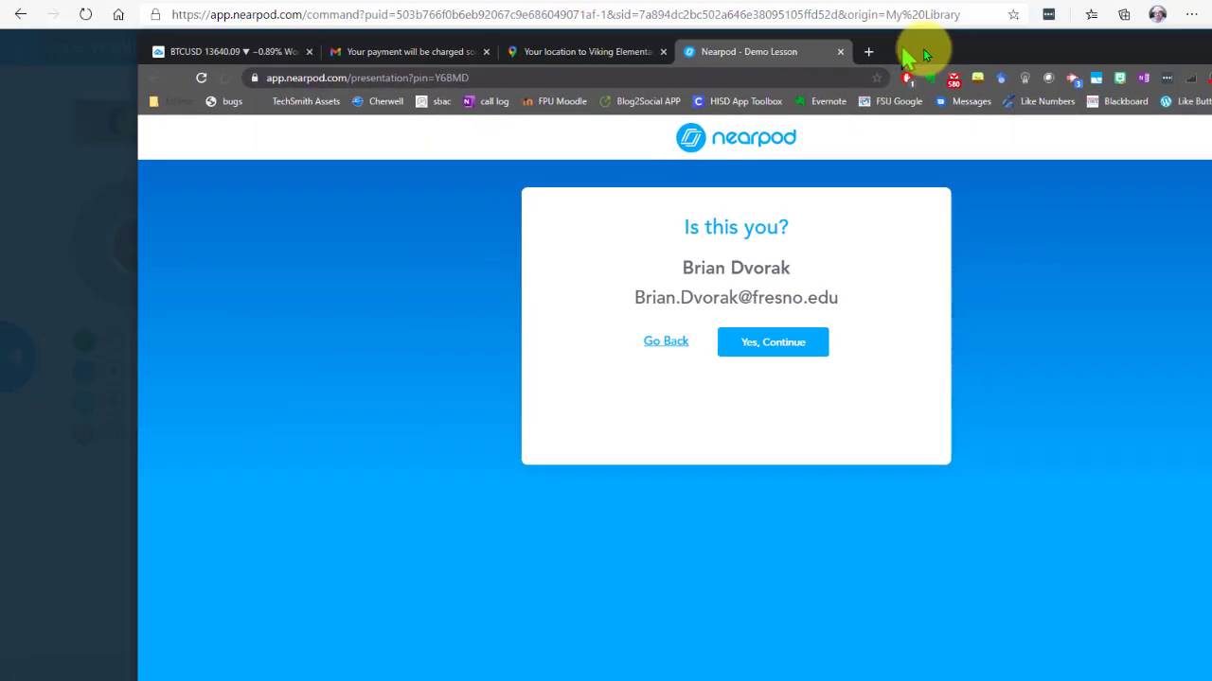
{"action": "left_click_drag", "start_coordinate": [923, 49], "coordinate": [1211, 52]}
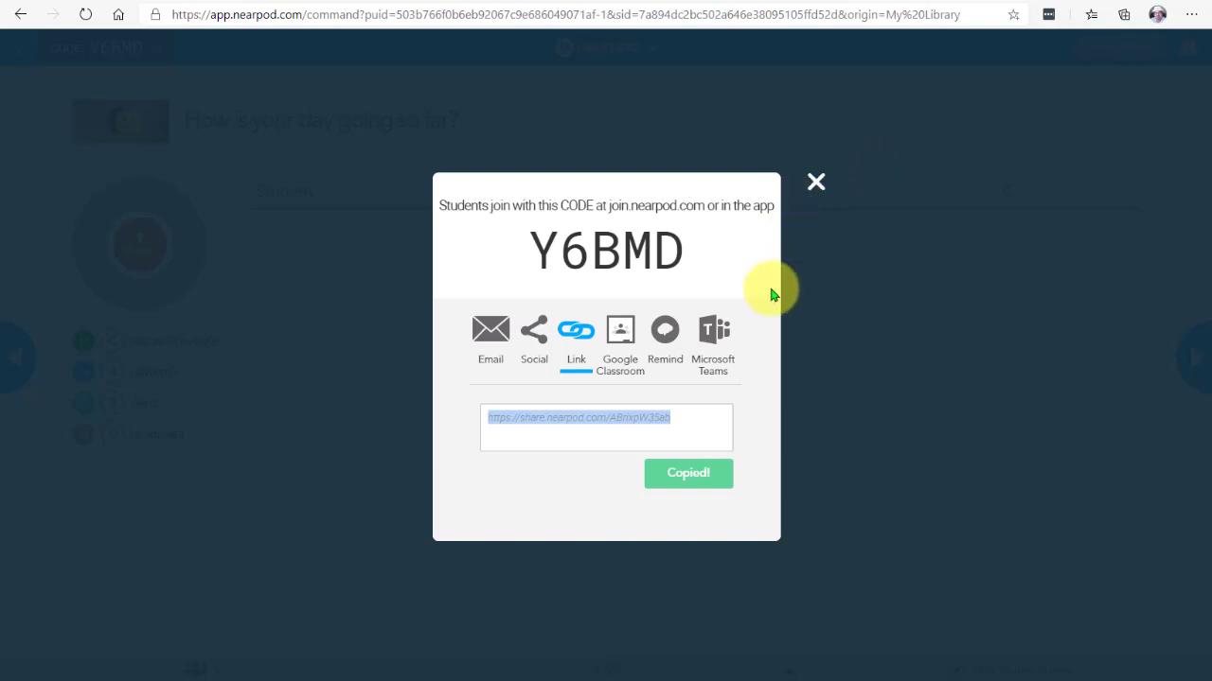
Step: Share the join link through Teams to the Science Dvorak team's General channel
{"action": "left_click", "coordinate": [719, 337]}
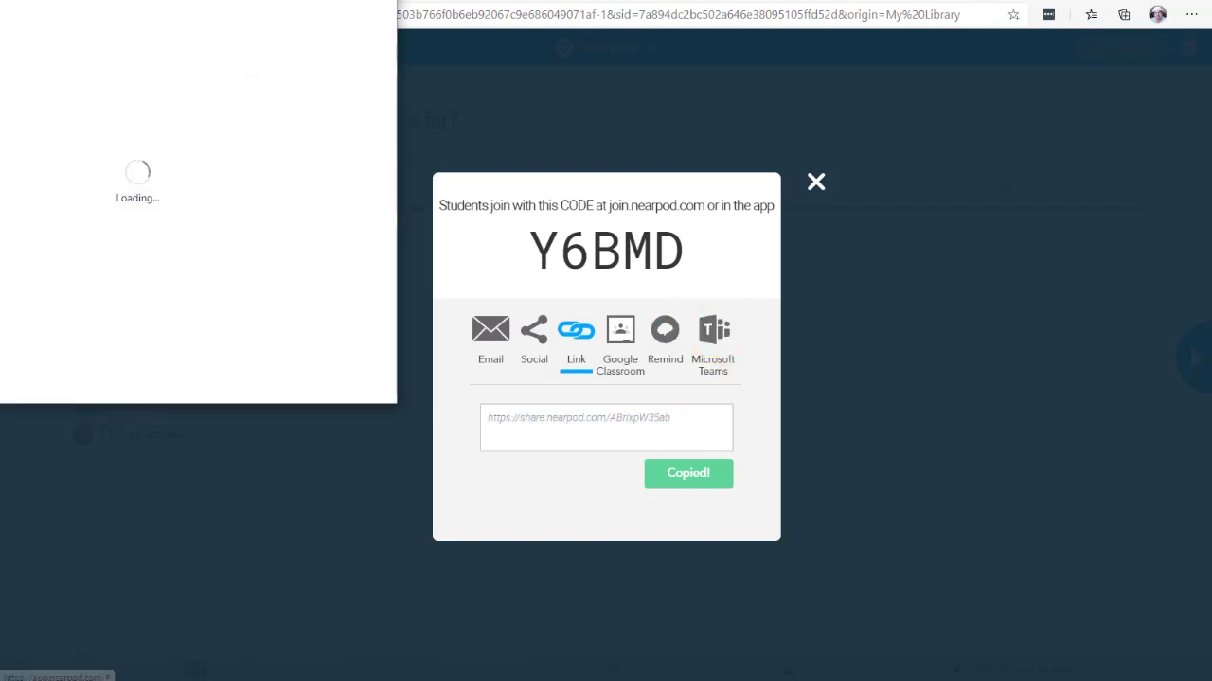
{"action": "left_click_drag", "start_coordinate": [306, 46], "coordinate": [616, 108]}
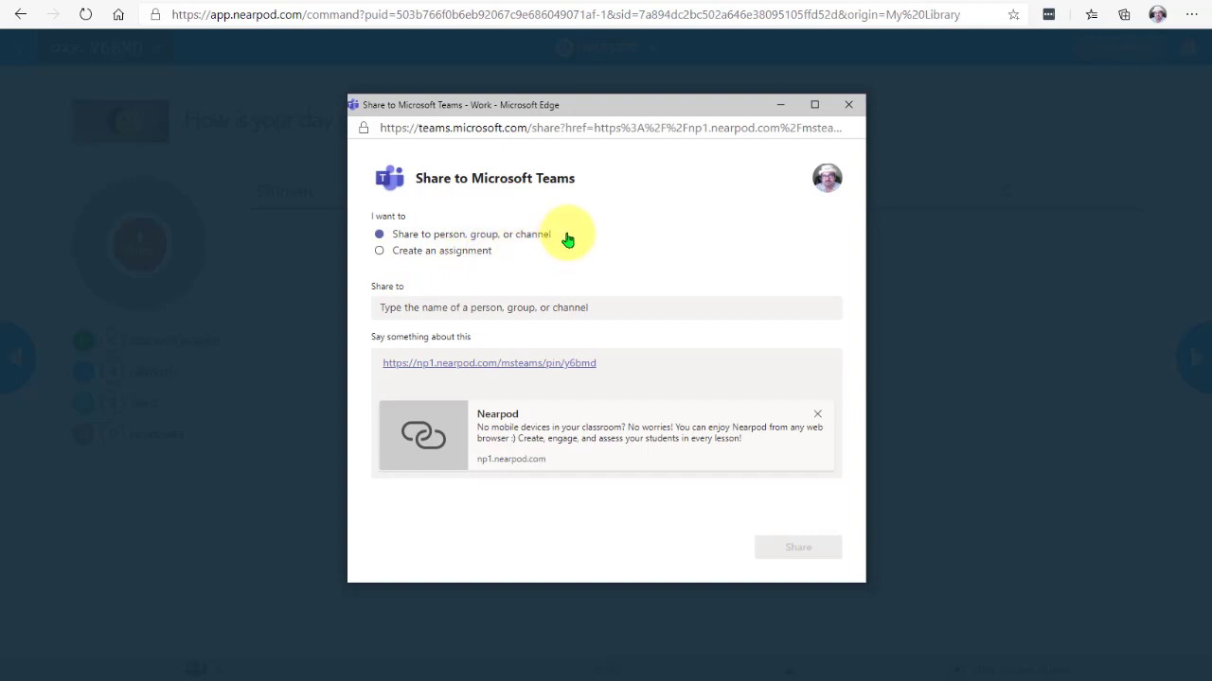
{"action": "left_click", "coordinate": [410, 306]}
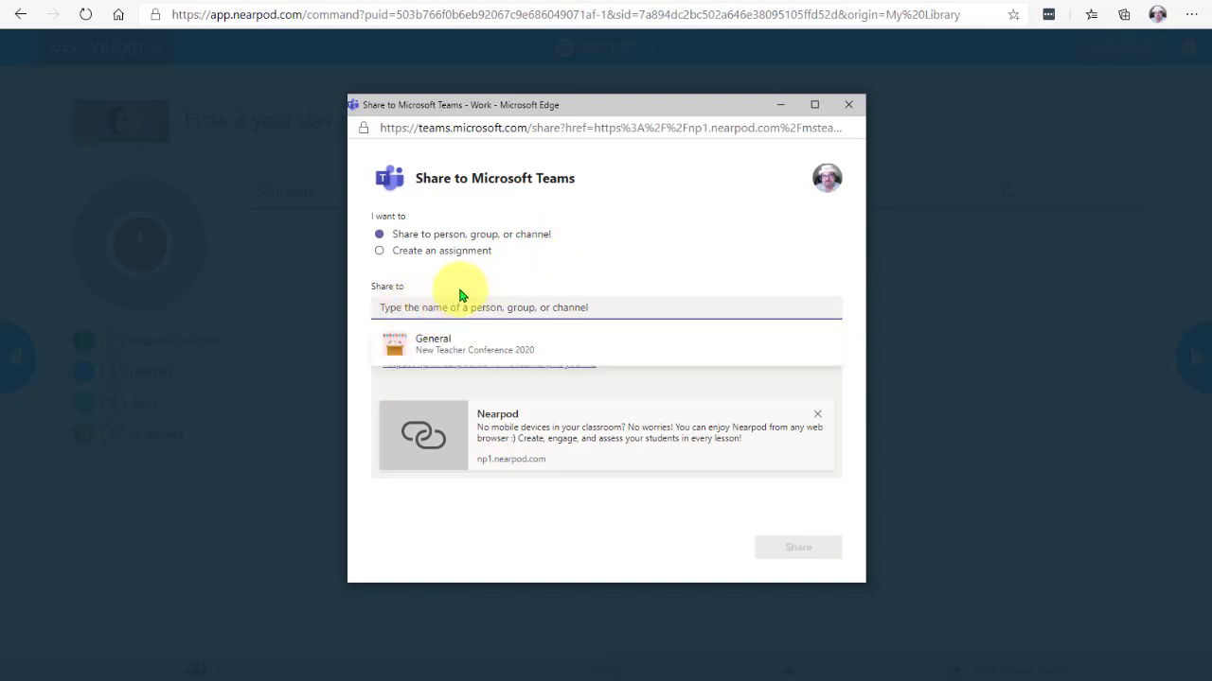
{"action": "type", "text": "science dvorak"}
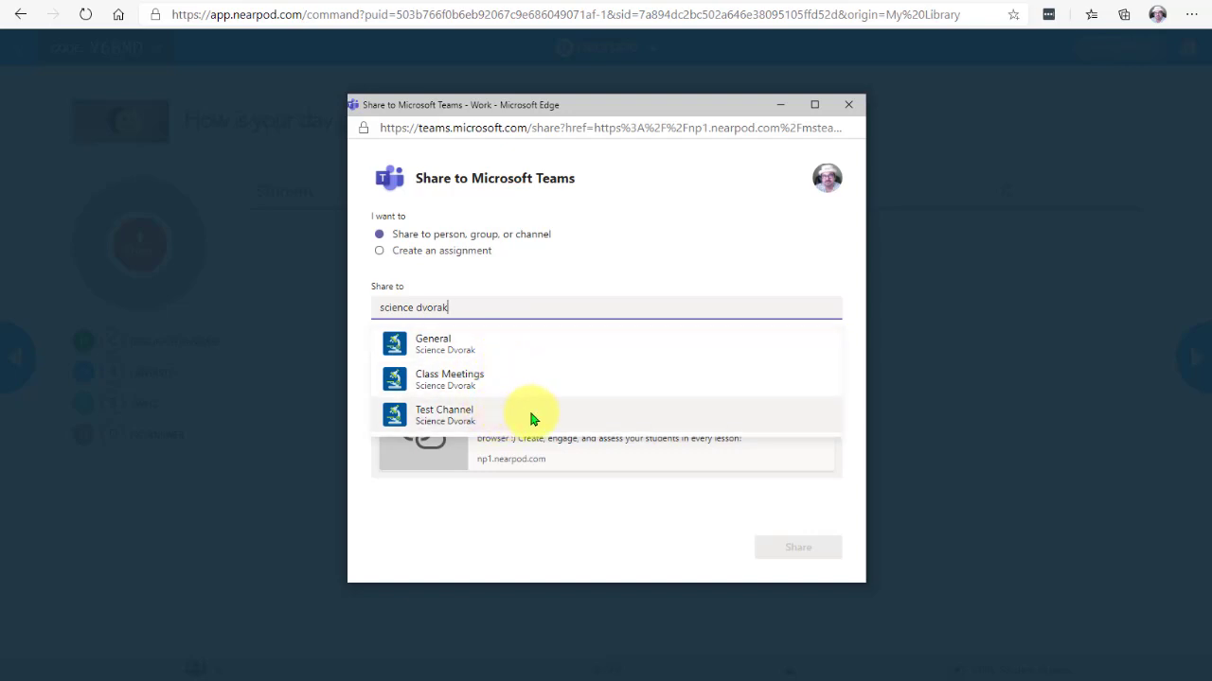
{"action": "left_click", "coordinate": [476, 349]}
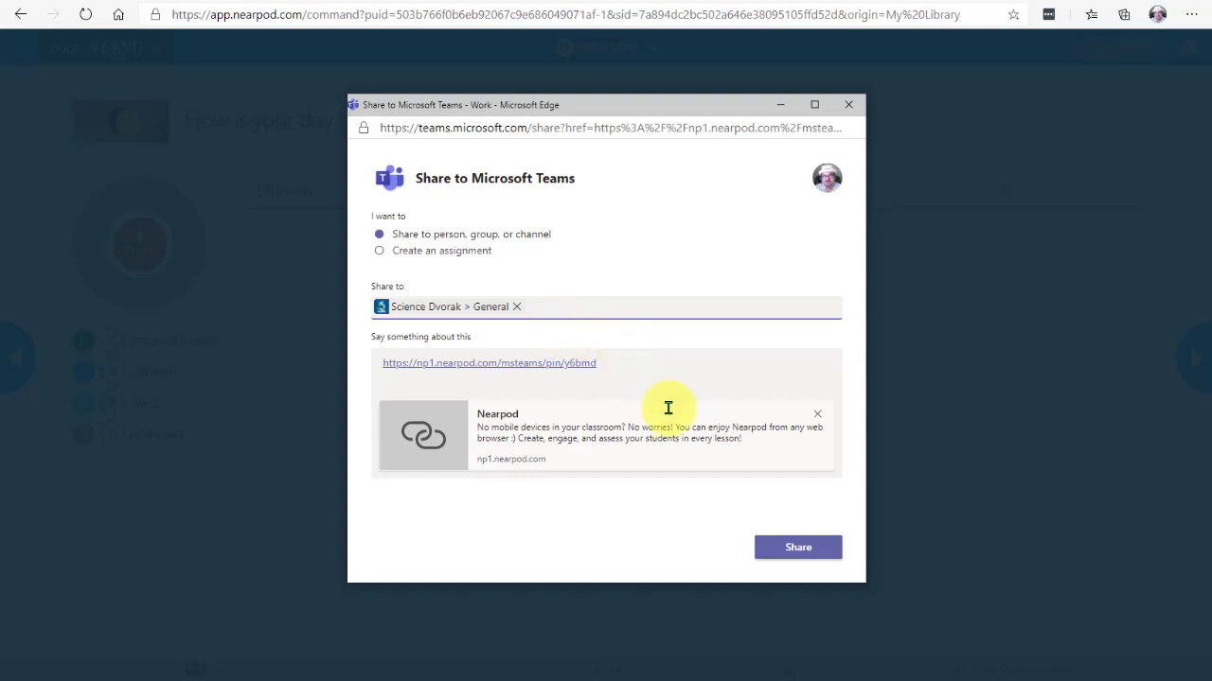
{"action": "left_click", "coordinate": [814, 549]}
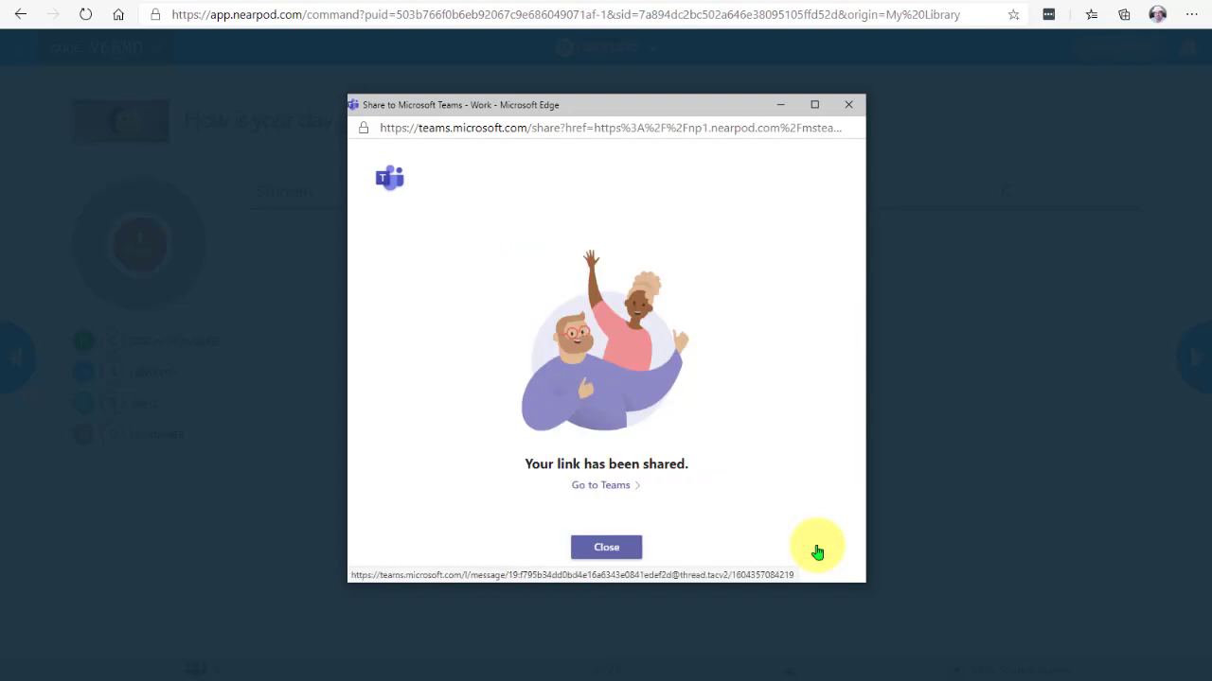
{"action": "left_click", "coordinate": [617, 549]}
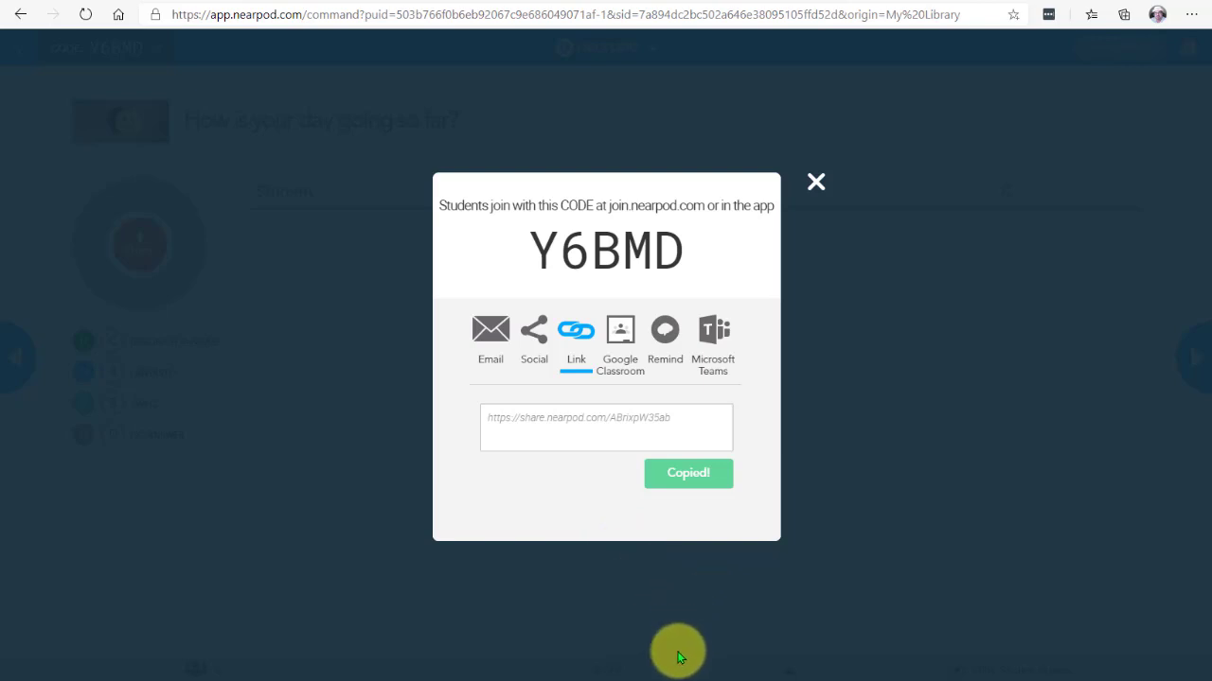
{"action": "left_click", "coordinate": [652, 678]}
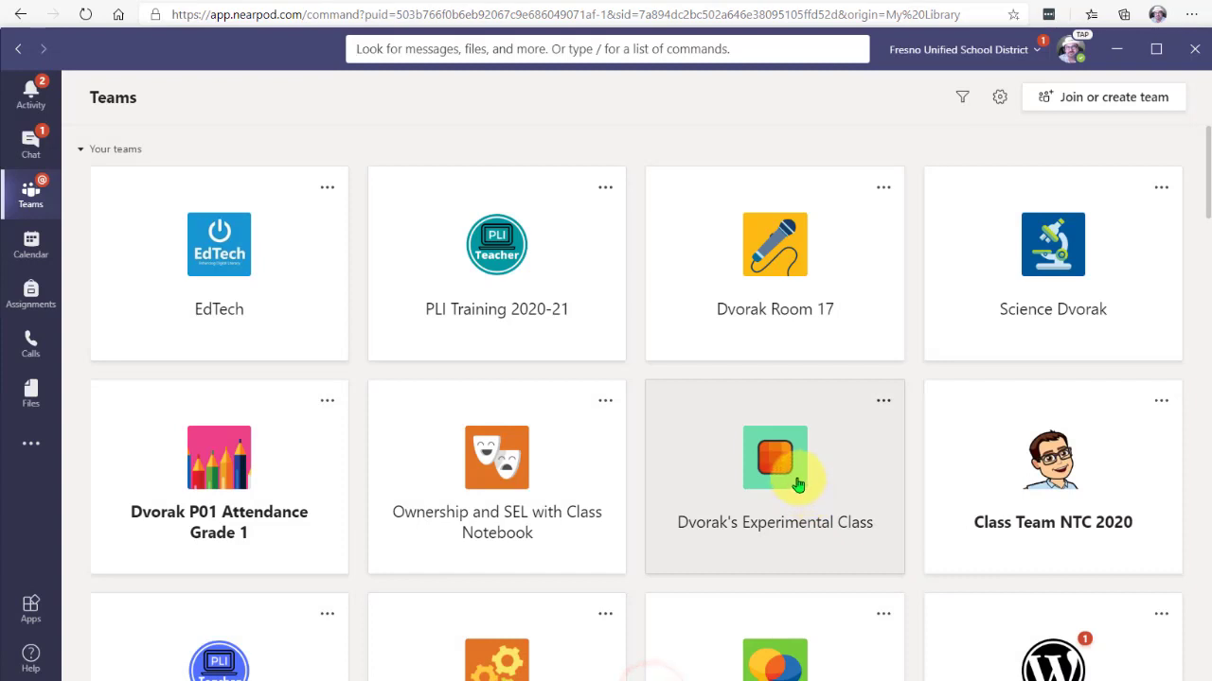
{"action": "left_click", "coordinate": [1048, 260]}
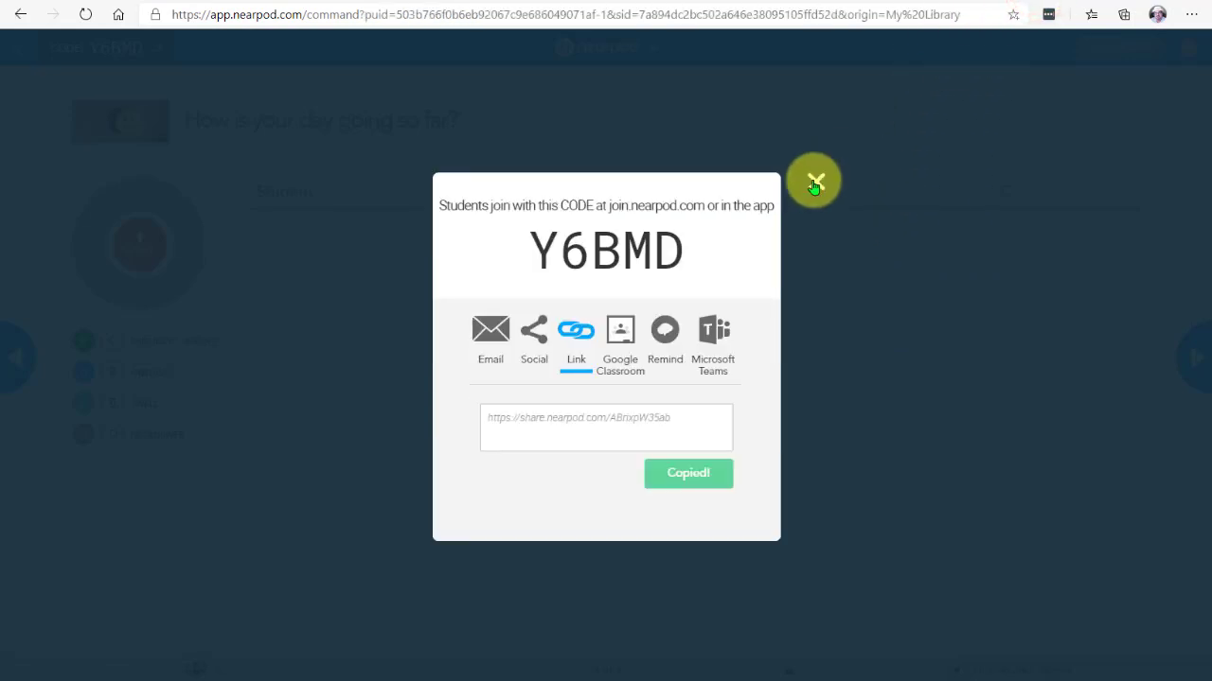
Step: Close the join-code dialog and check the Student List showing the one joined student
{"action": "left_click", "coordinate": [814, 183]}
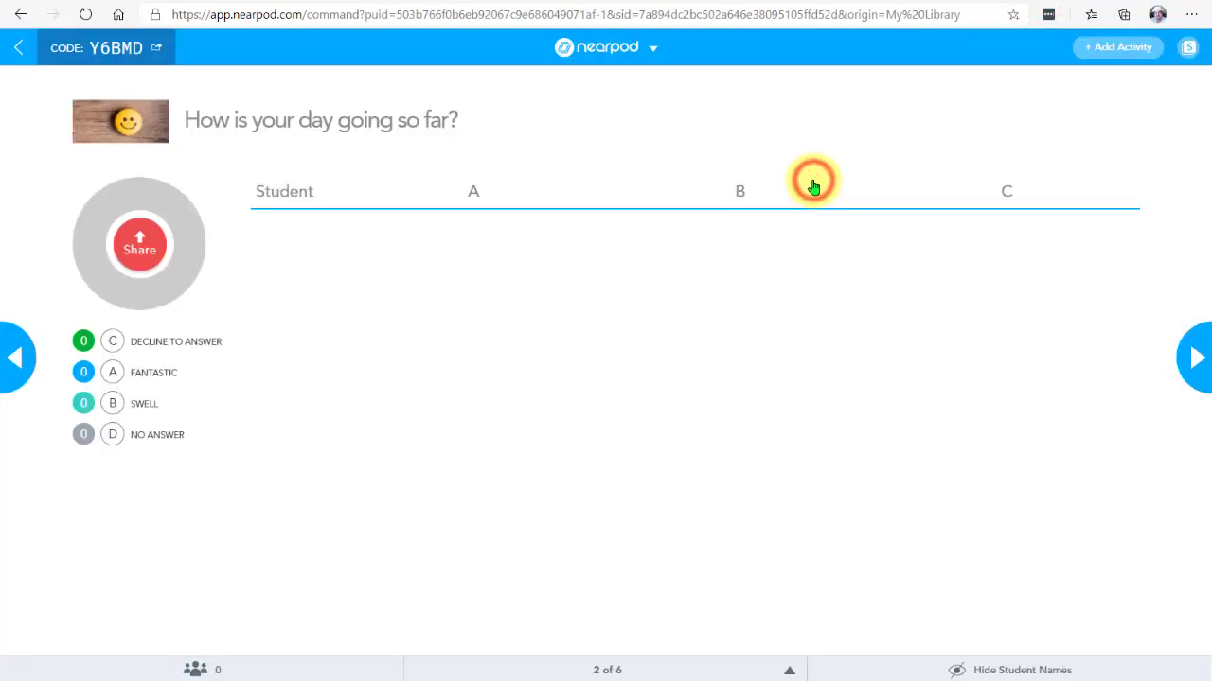
{"action": "left_click", "coordinate": [196, 671]}
{"action": "left_click", "coordinate": [197, 670]}
{"action": "left_click", "coordinate": [196, 671]}
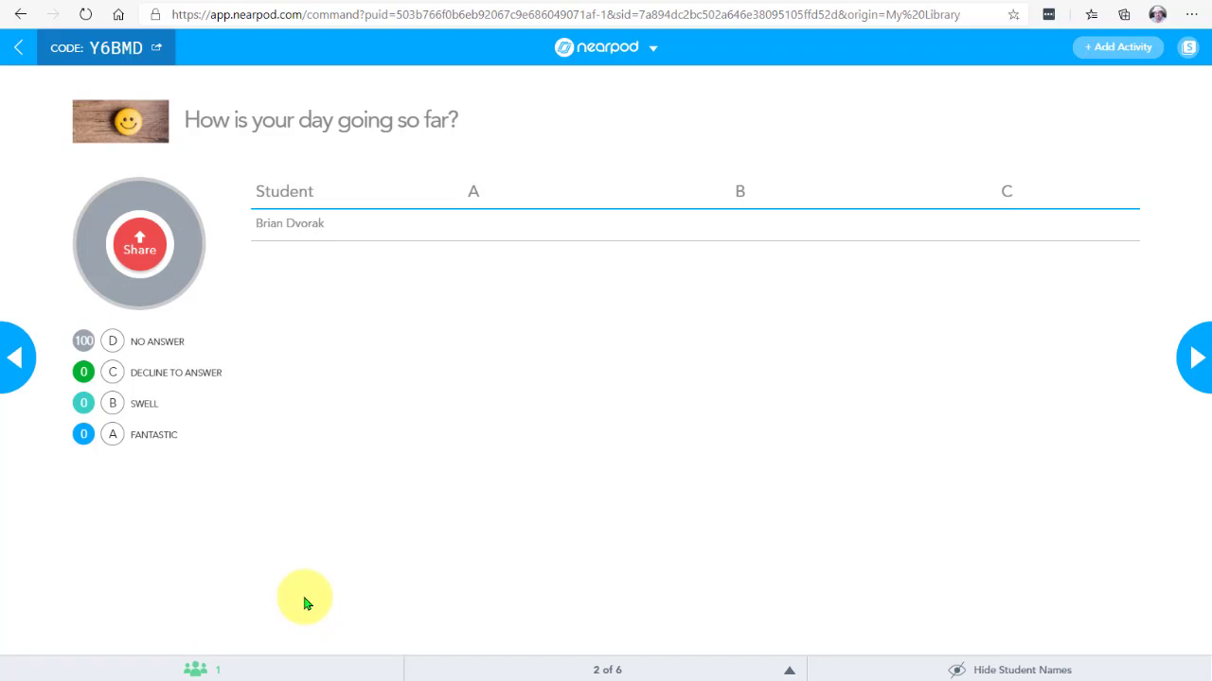
{"action": "left_click", "coordinate": [196, 668]}
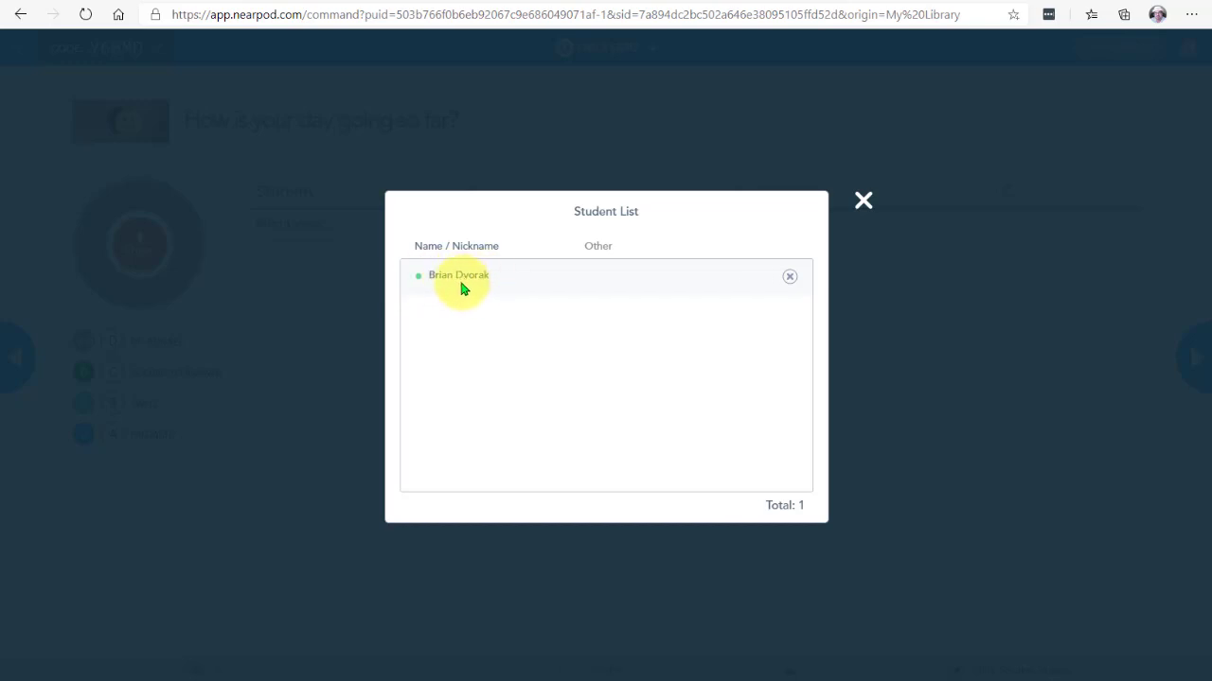
{"action": "left_click", "coordinate": [863, 201]}
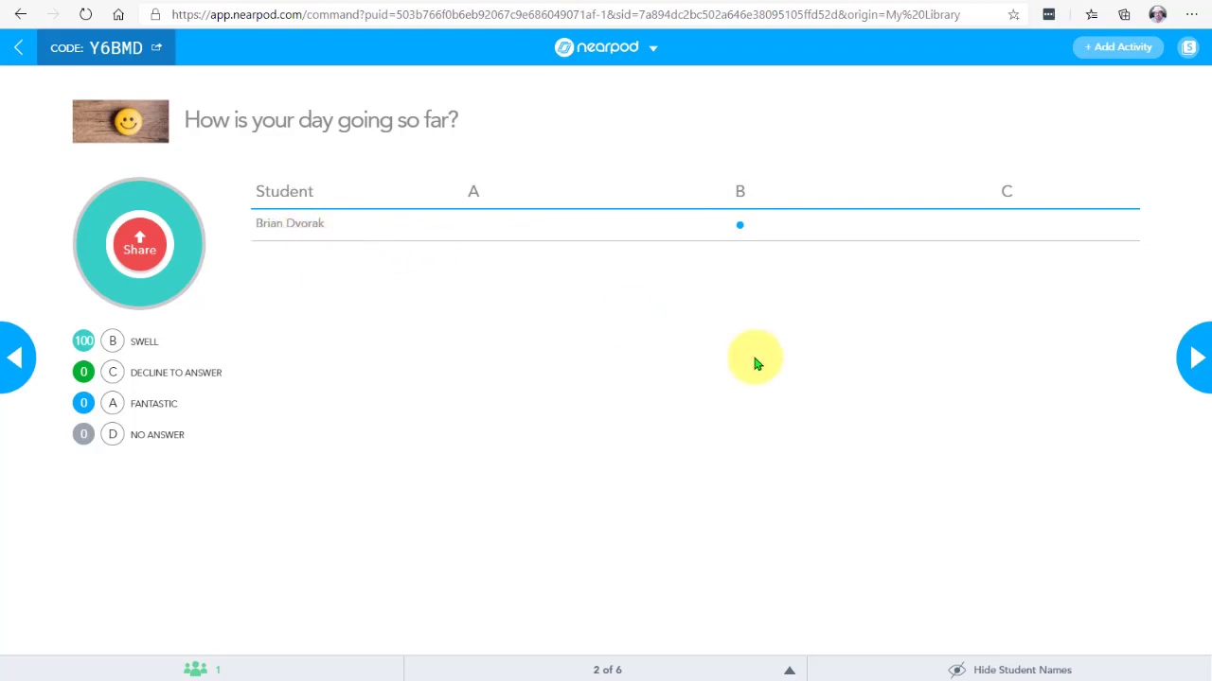
Step: Run the slide 3 matching activity, then advance to slide 4's Fill in the blanks activity
{"action": "left_click", "coordinate": [1185, 360]}
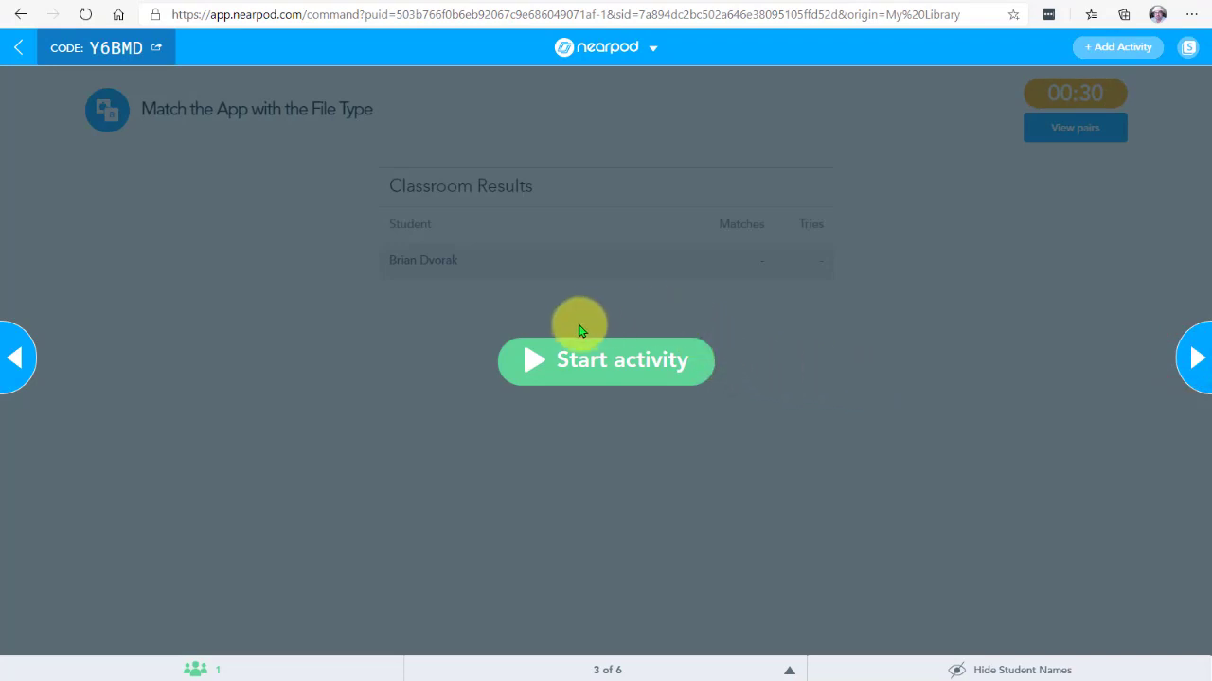
{"action": "left_click", "coordinate": [536, 361]}
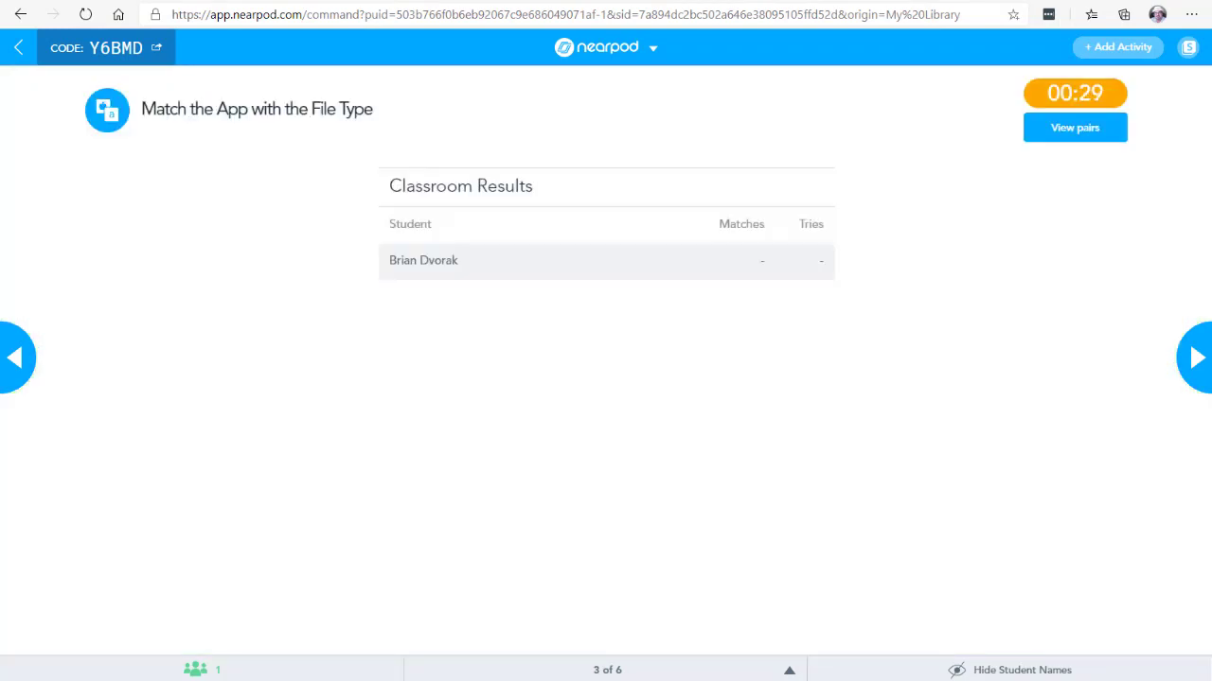
{"action": "left_click", "coordinate": [1114, 101]}
{"action": "left_click", "coordinate": [1114, 100]}
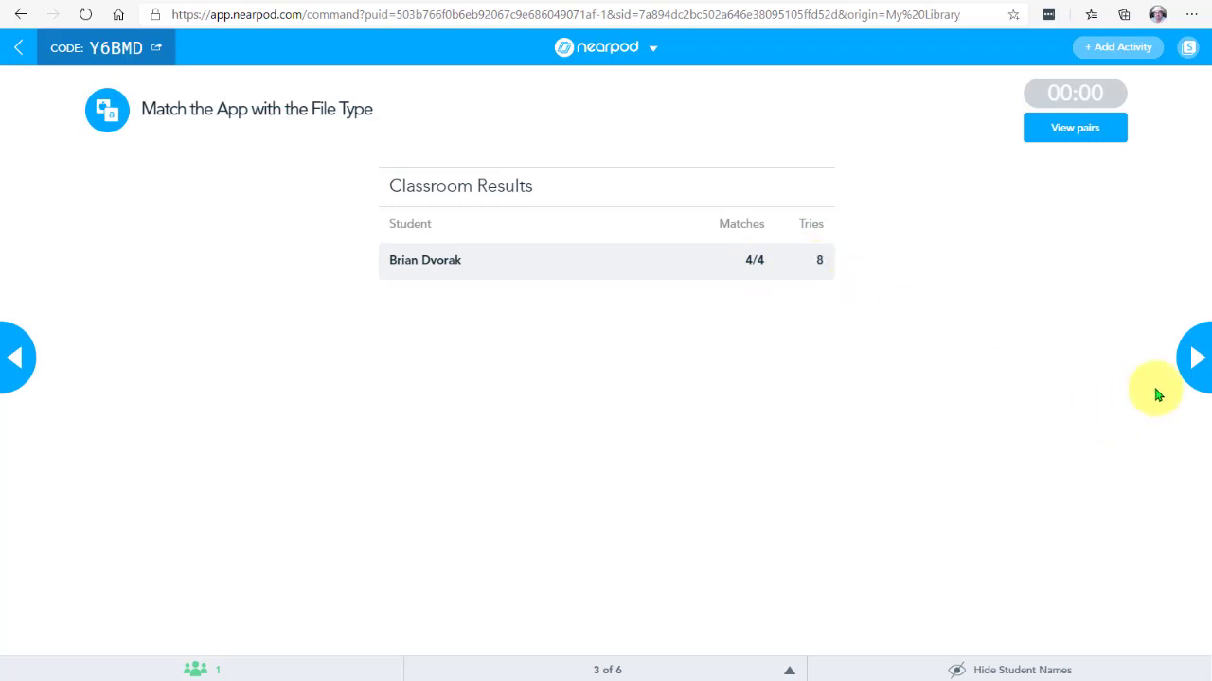
{"action": "left_click", "coordinate": [1192, 356]}
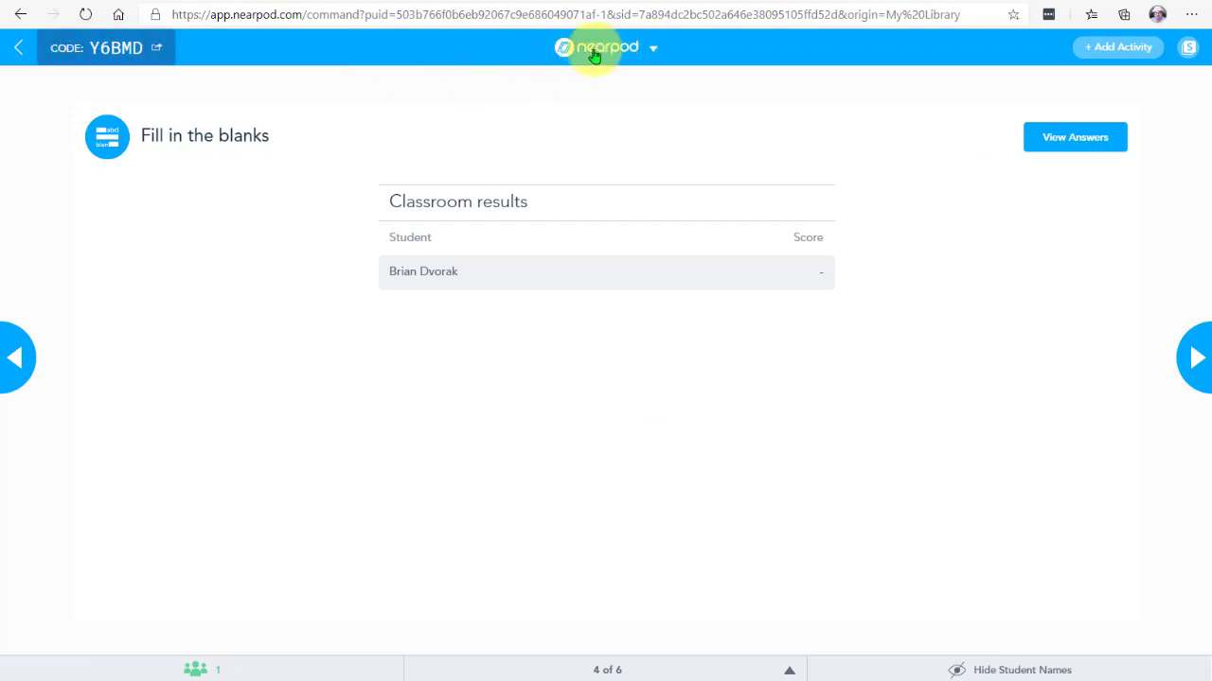
Step: End the live Demo Lesson session for all students
{"action": "left_click", "coordinate": [652, 52]}
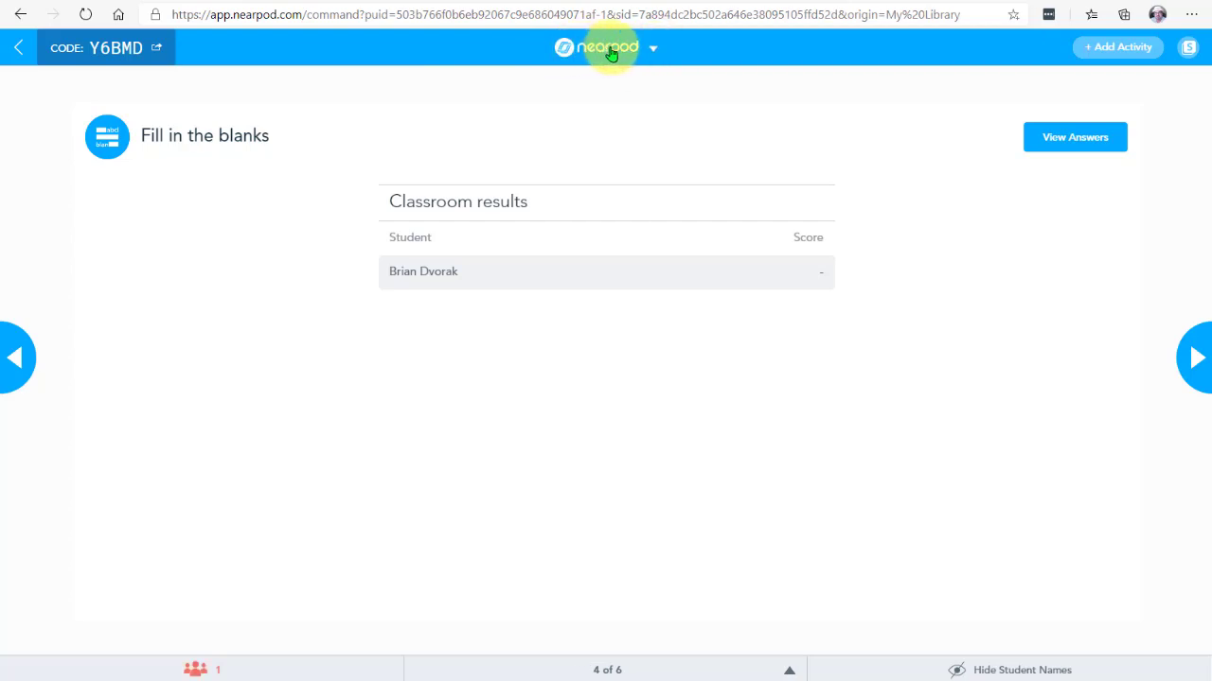
{"action": "left_click", "coordinate": [649, 49]}
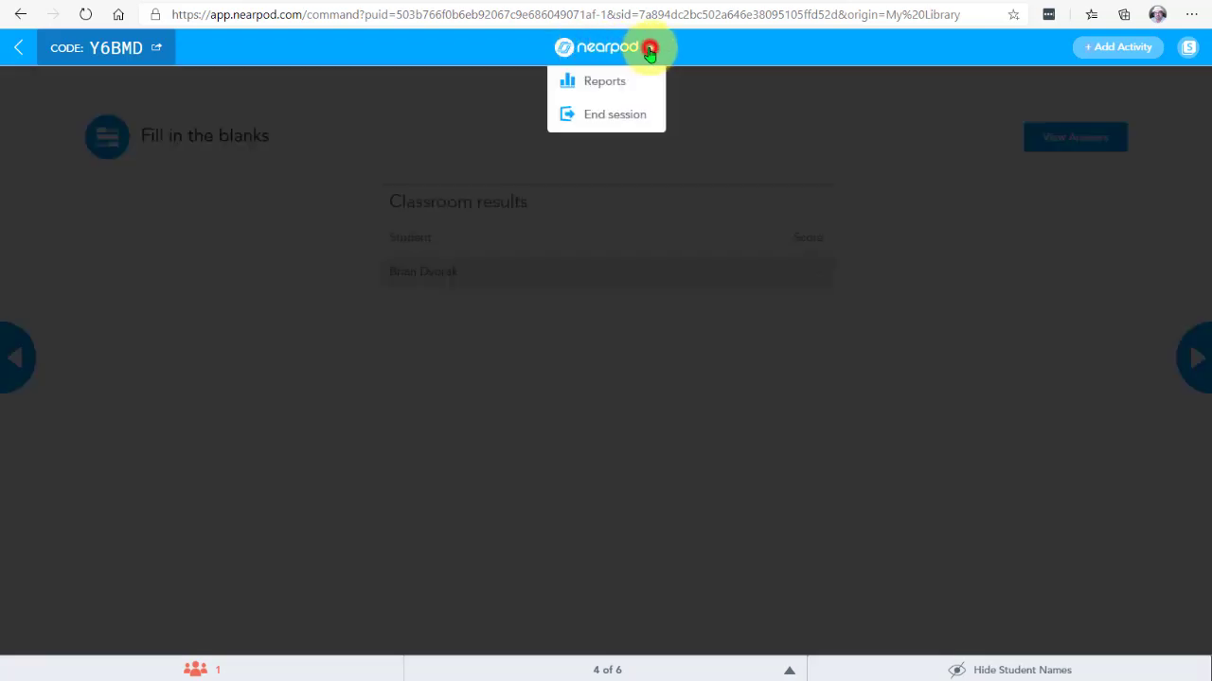
{"action": "left_click", "coordinate": [626, 122]}
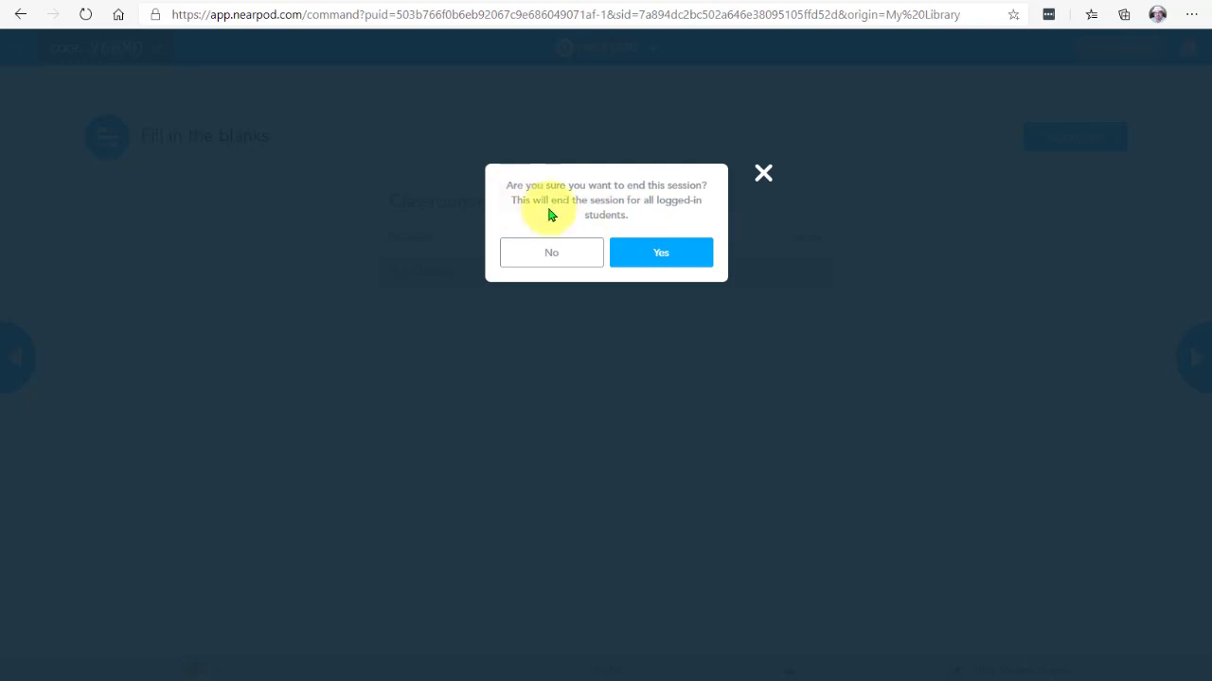
{"action": "left_click", "coordinate": [641, 252]}
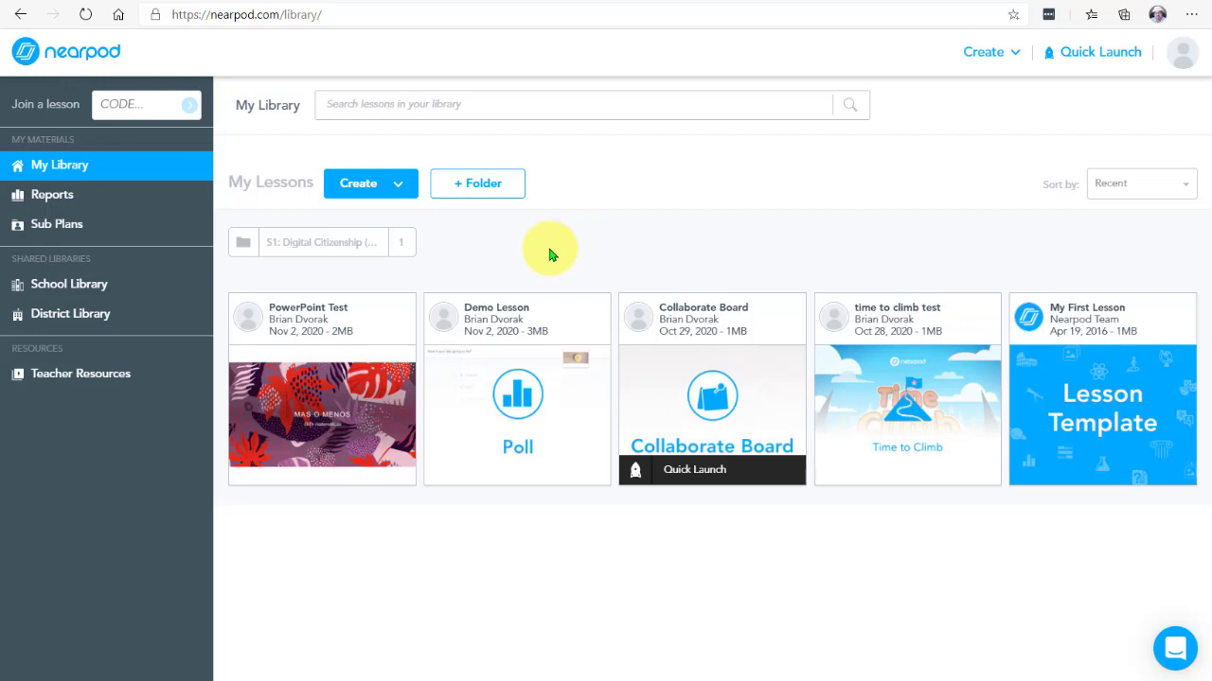
Step: Launch Demo Lesson in Student-Paced mode and bring up its Microsoft Teams sharing option
{"action": "mouse_move", "coordinate": [495, 332]}
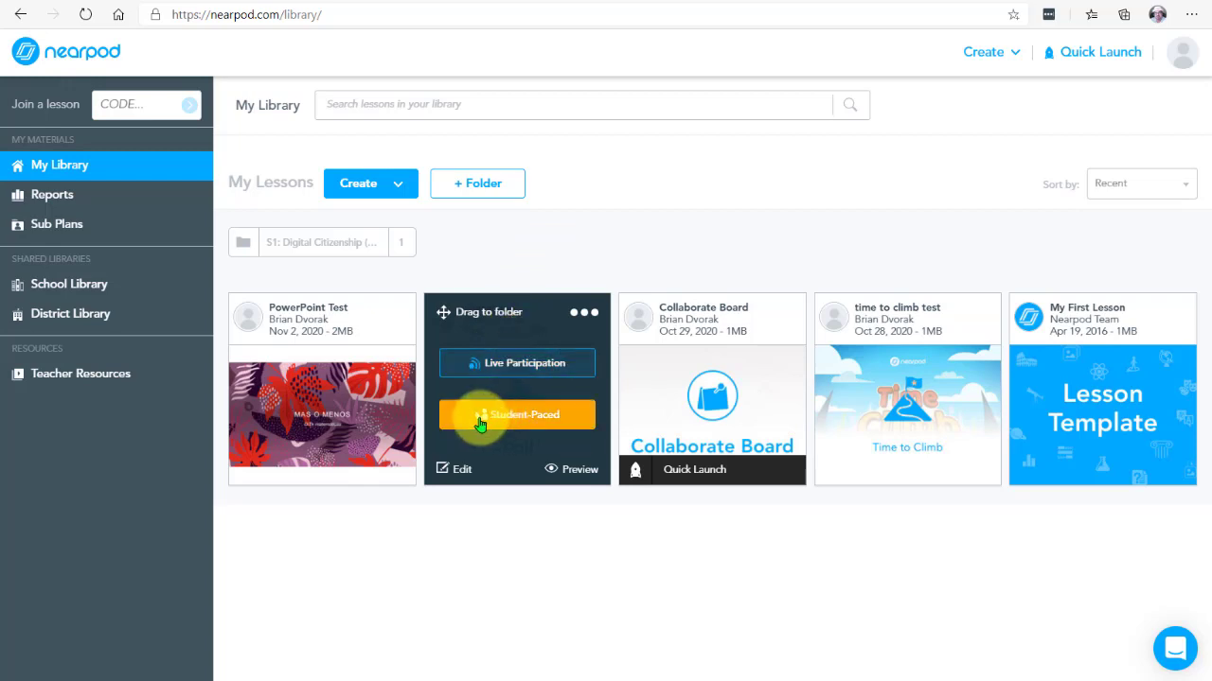
{"action": "left_click", "coordinate": [570, 418]}
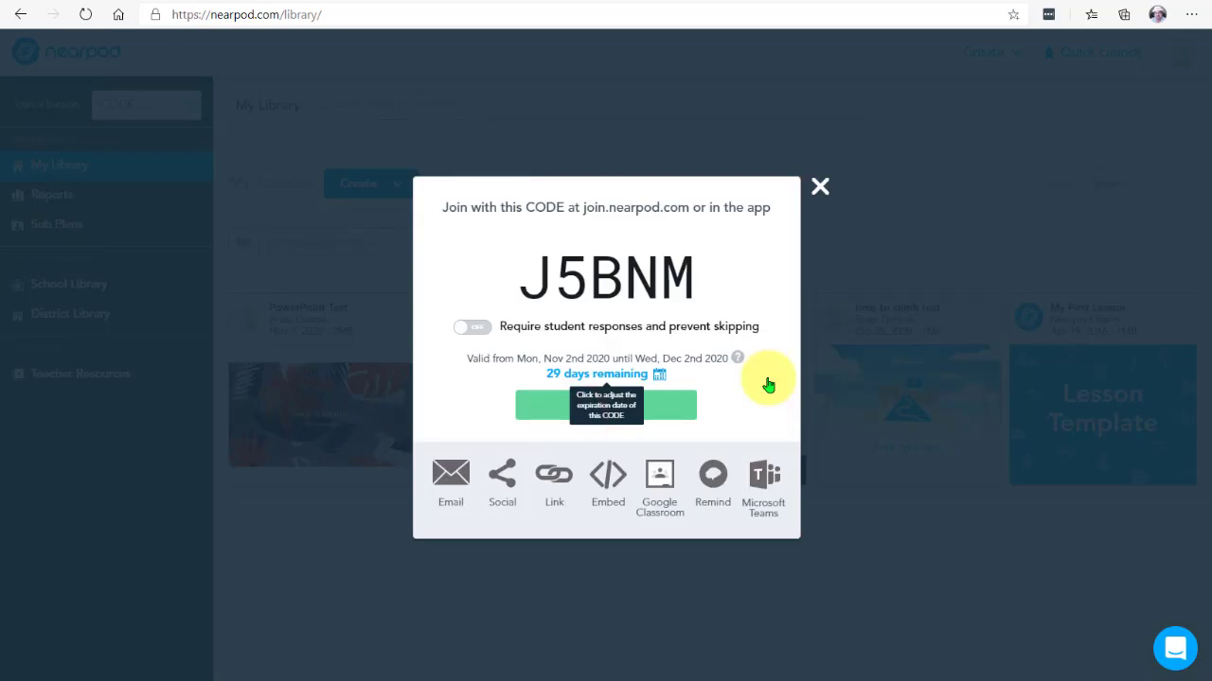
{"action": "left_click", "coordinate": [765, 479]}
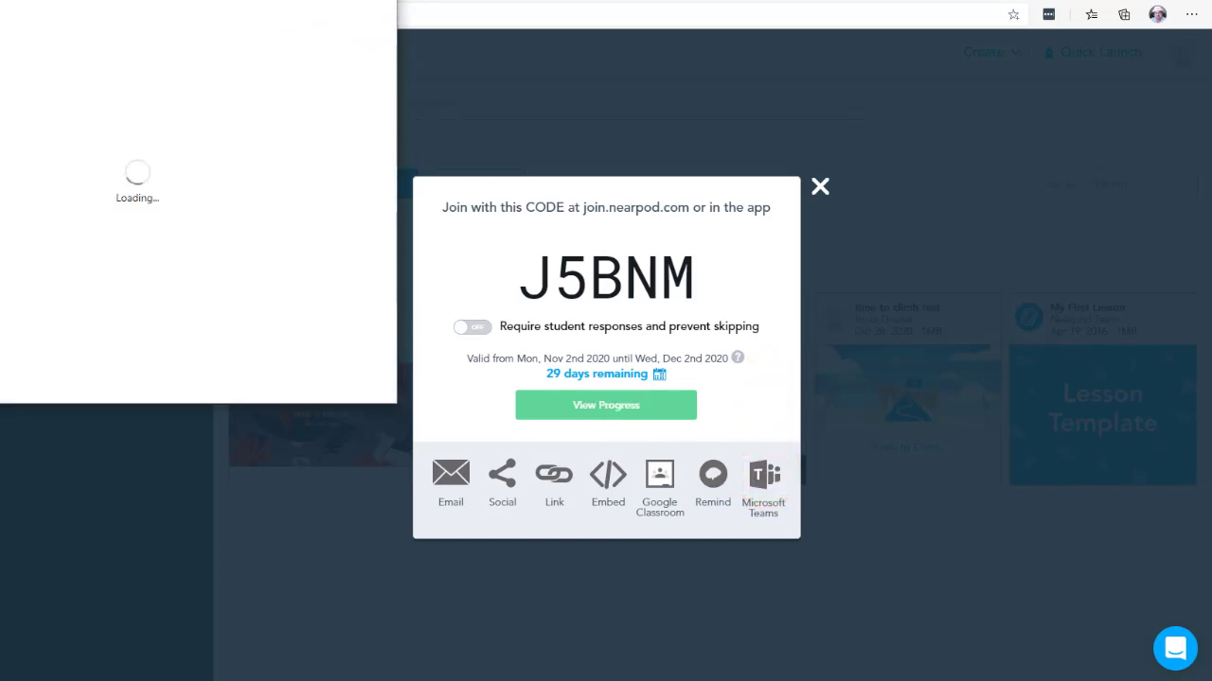
Step: Choose to create a Teams assignment for the science class
{"action": "left_click_drag", "start_coordinate": [332, 10], "coordinate": [673, 135]}
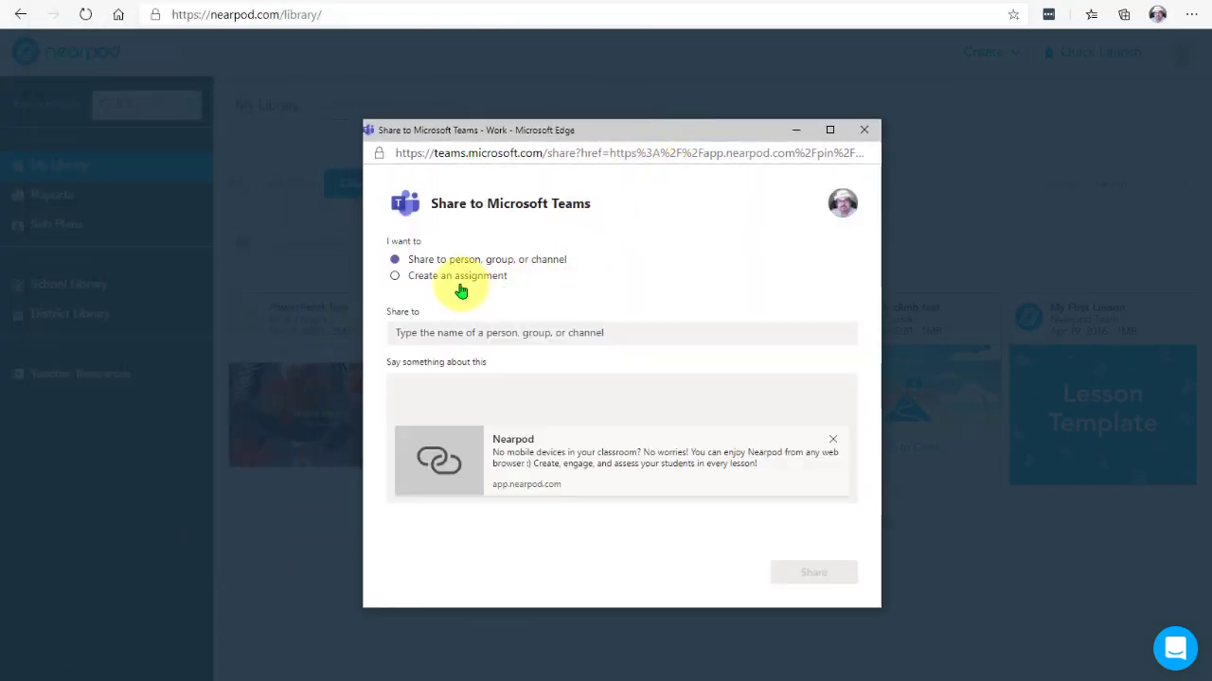
{"action": "left_click", "coordinate": [395, 275]}
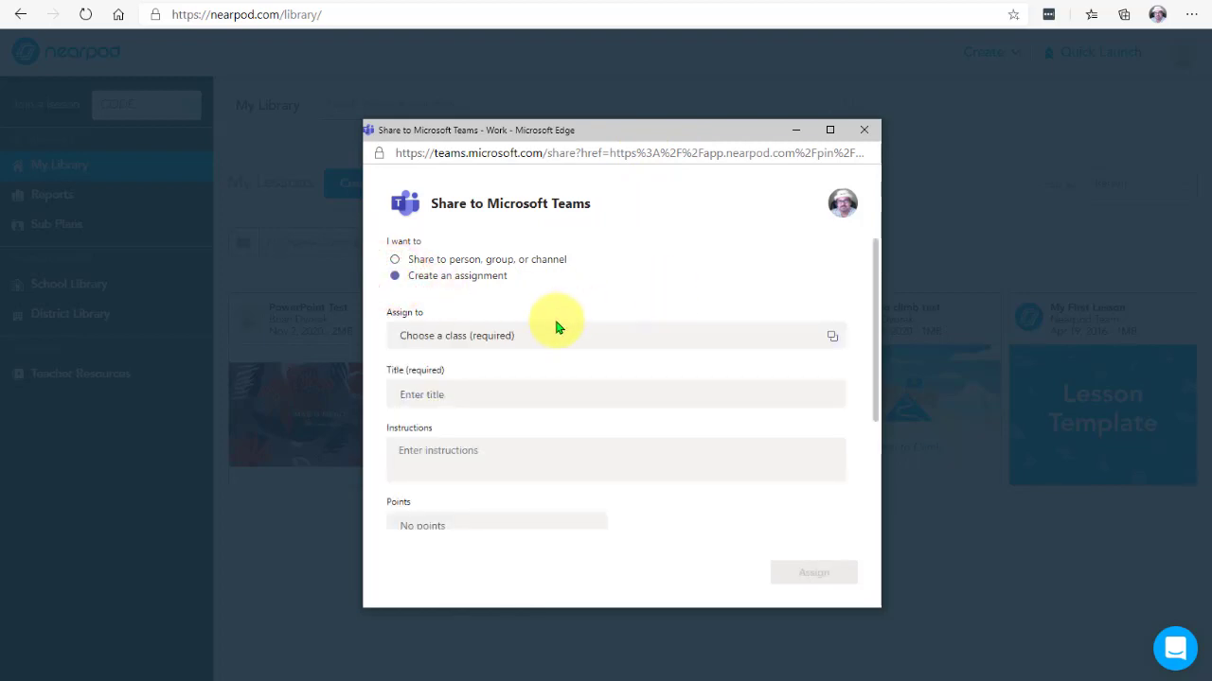
{"action": "left_click", "coordinate": [533, 337]}
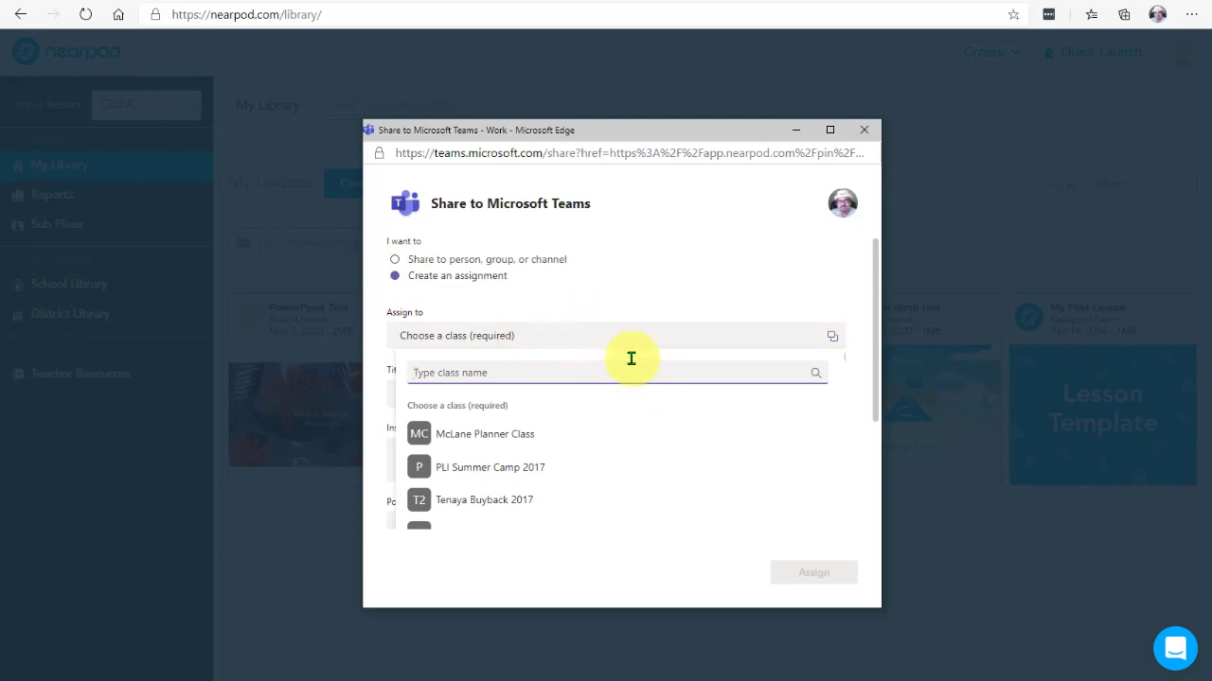
{"action": "type", "text": "science"}
{"action": "left_click", "coordinate": [478, 436]}
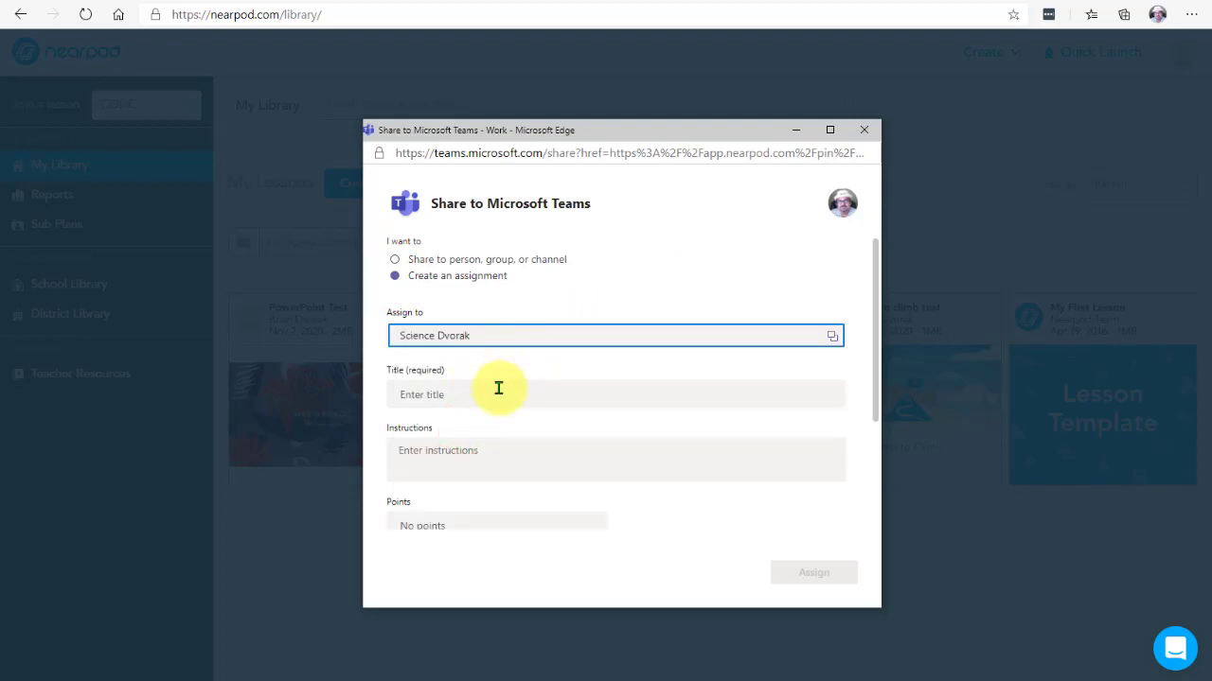
Step: Title it 'NearPod Demo Lesson', add instructions starting 'Click the link below to acc', and give 5 points
{"action": "left_click", "coordinate": [501, 394]}
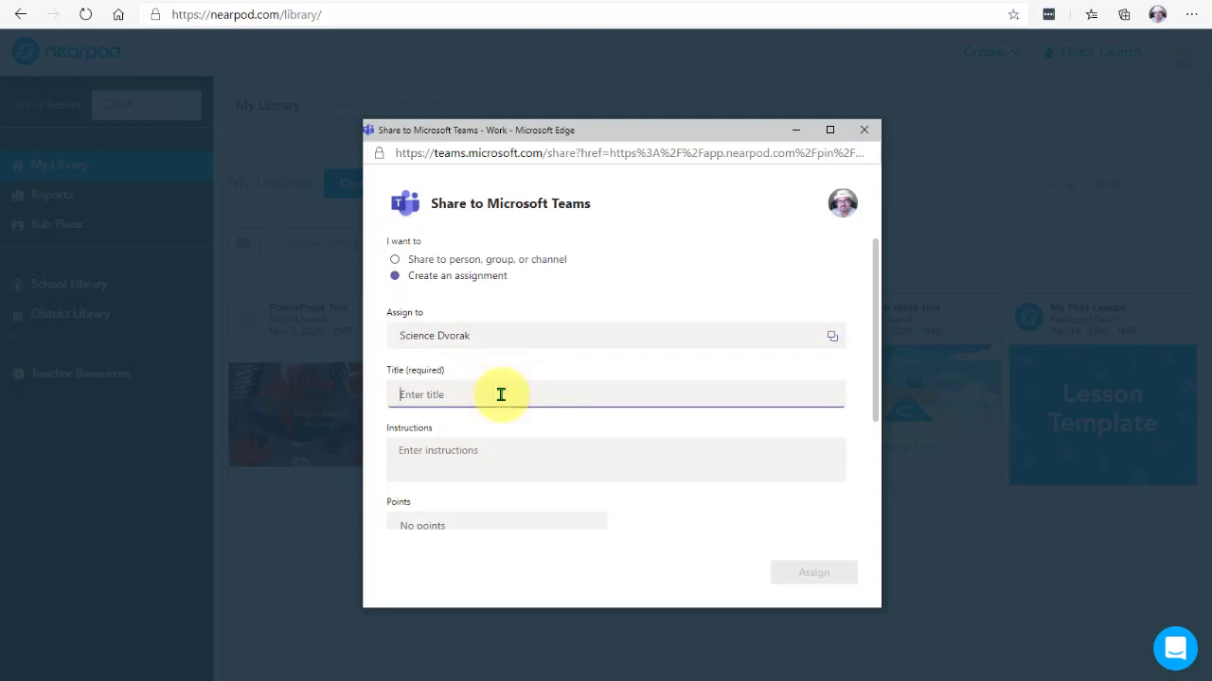
{"action": "type", "text": "NearPod Demo Lesson"}
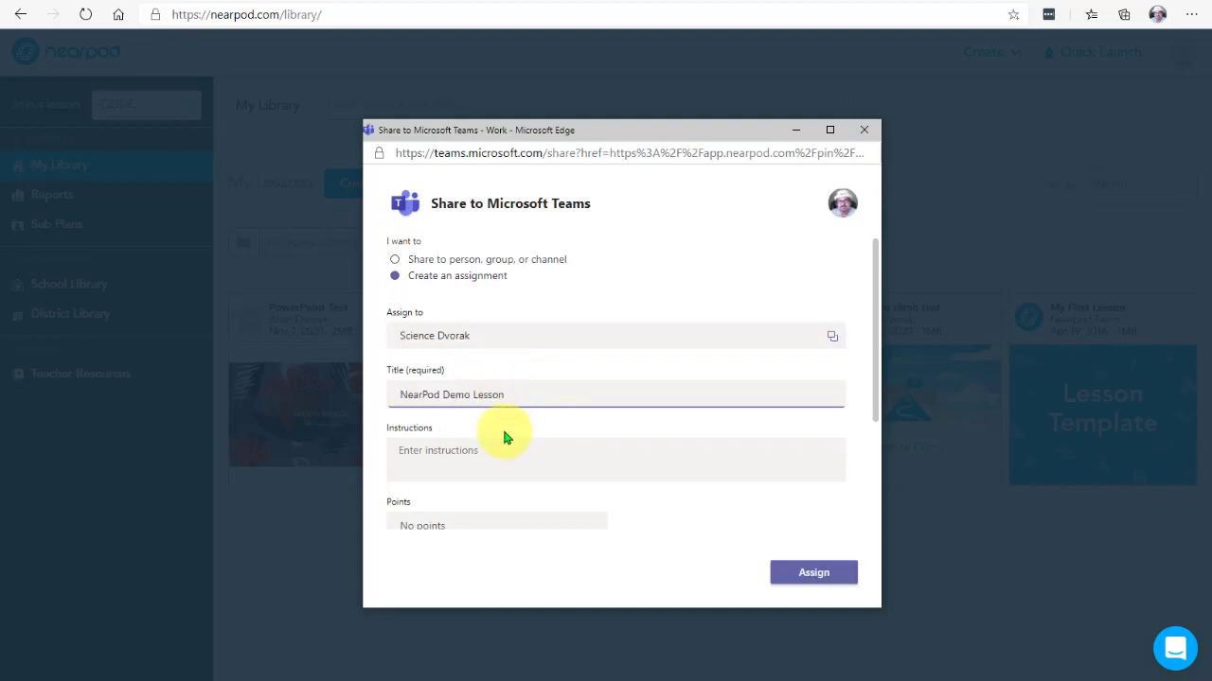
{"action": "left_click", "coordinate": [500, 450]}
{"action": "type", "text": "Click t"}
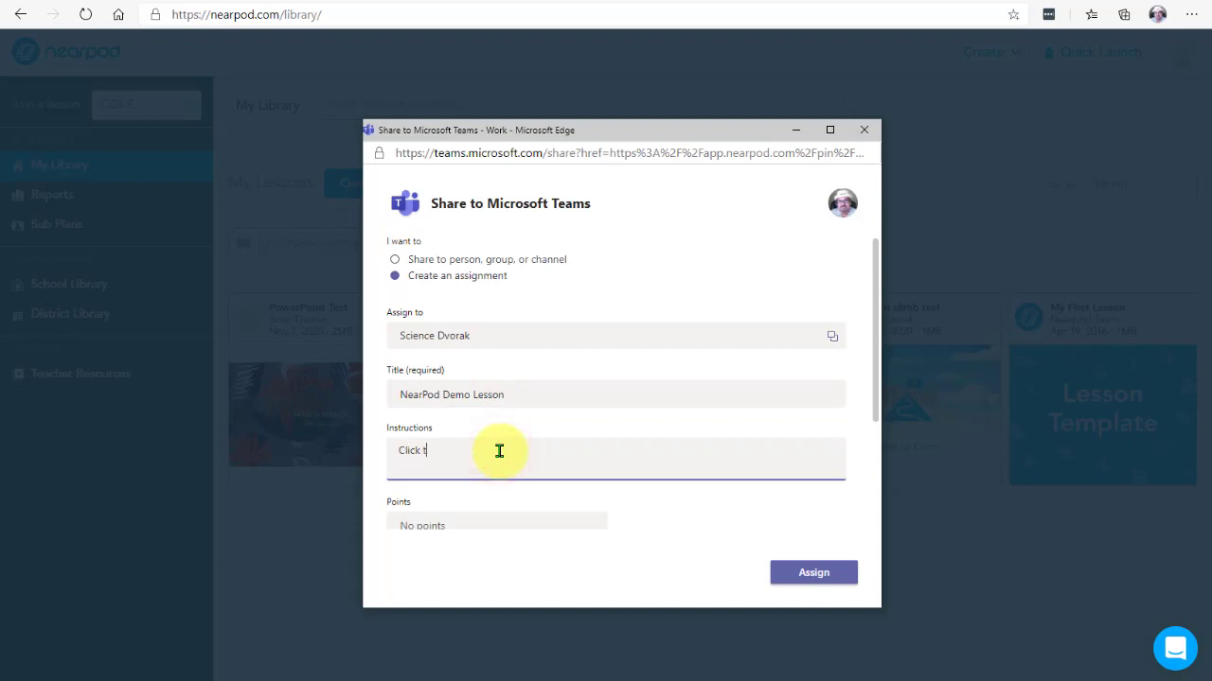
{"action": "type", "text": "he link below to access the activity."}
{"action": "left_click", "coordinate": [466, 526]}
{"action": "type", "text": "5"}
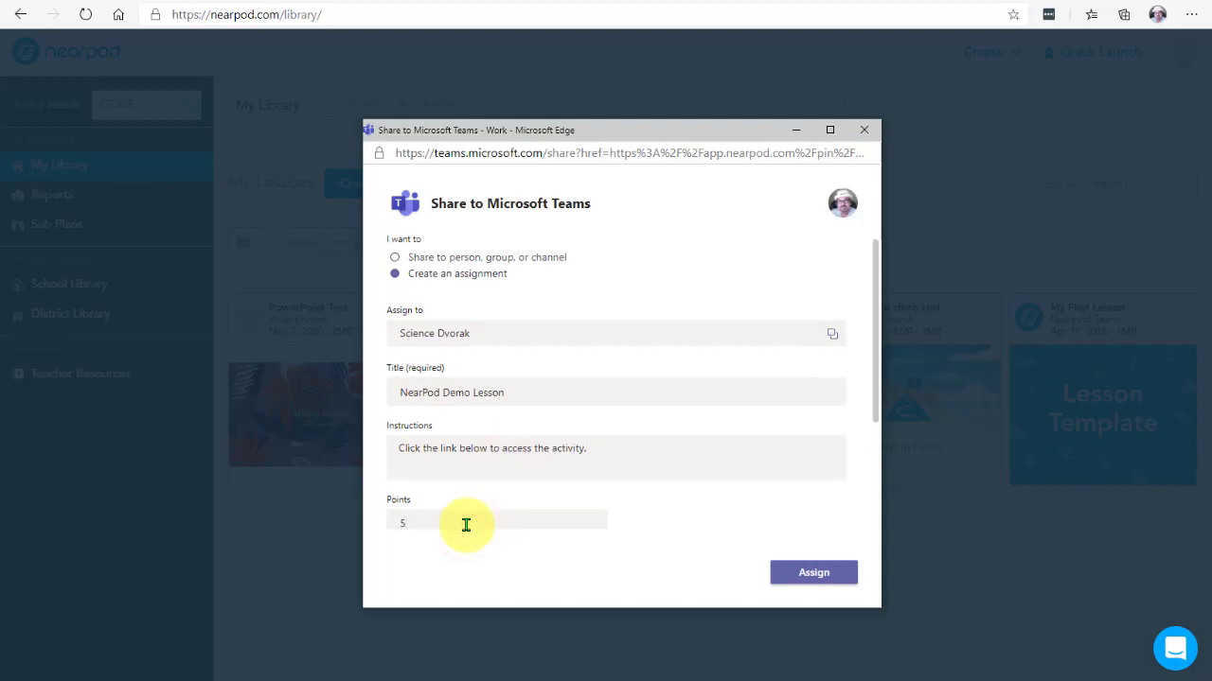
{"action": "left_click_drag", "start_coordinate": [873, 406], "coordinate": [870, 528]}
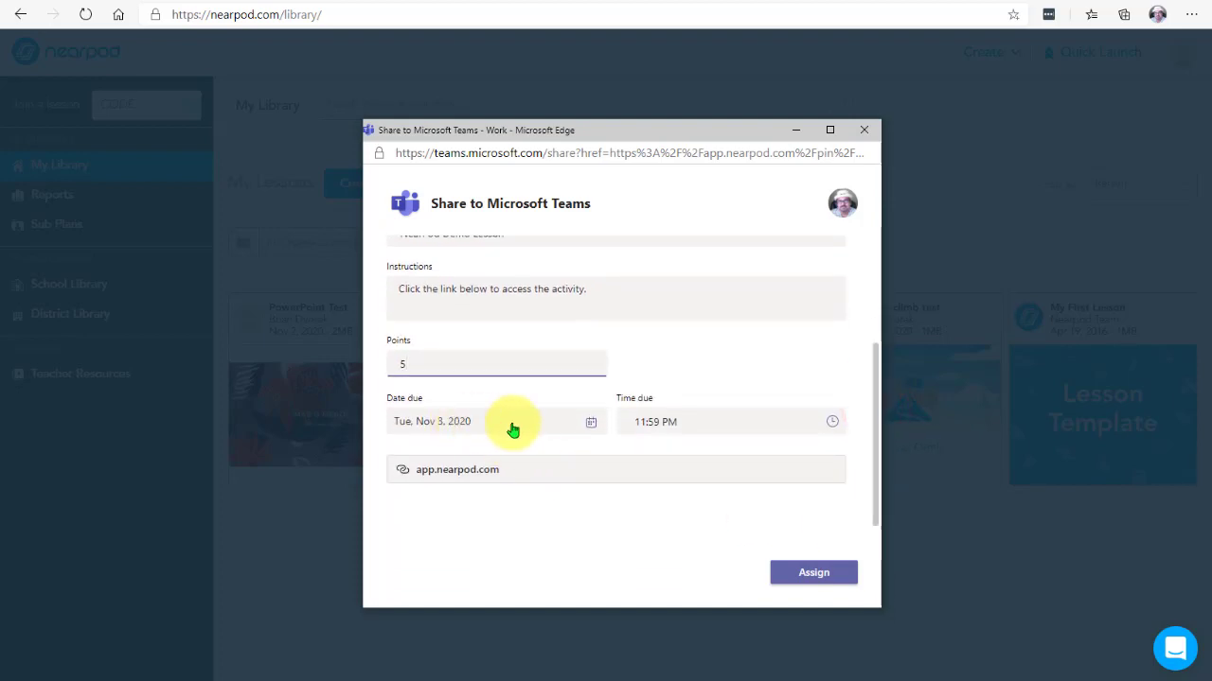
Step: Set the due date to Fri, Nov 6, assign it, and close the join-code dialog
{"action": "left_click", "coordinate": [591, 422]}
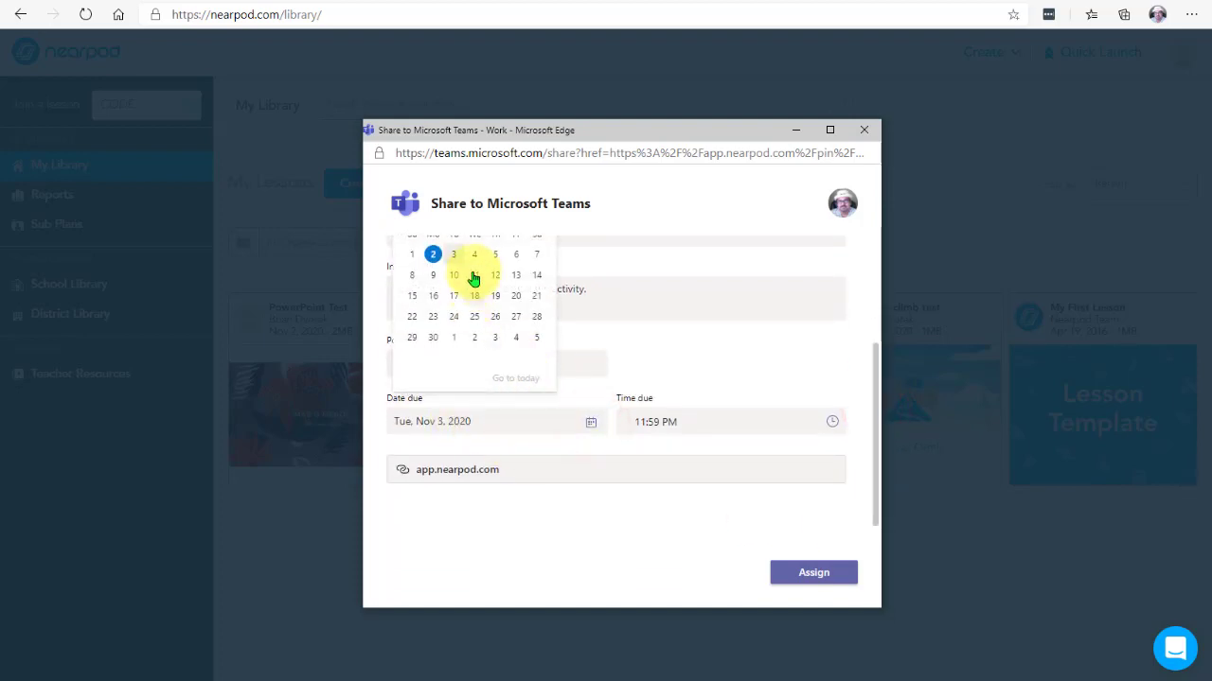
{"action": "left_click", "coordinate": [516, 254]}
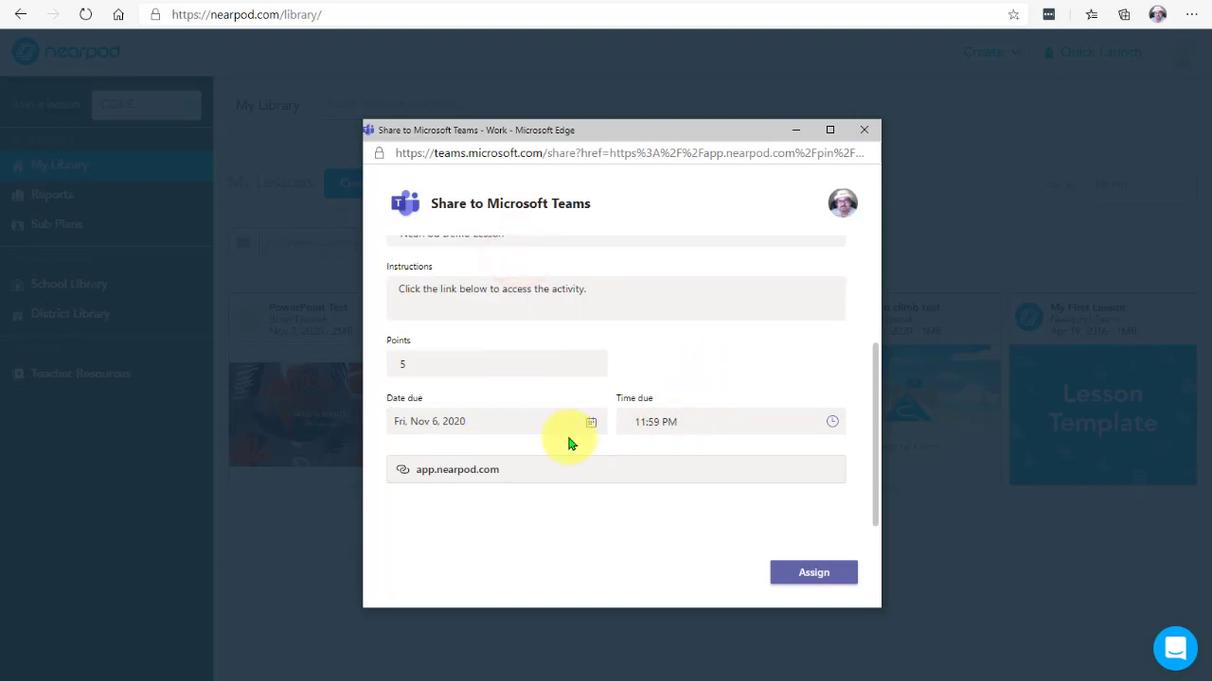
{"action": "left_click", "coordinate": [814, 573]}
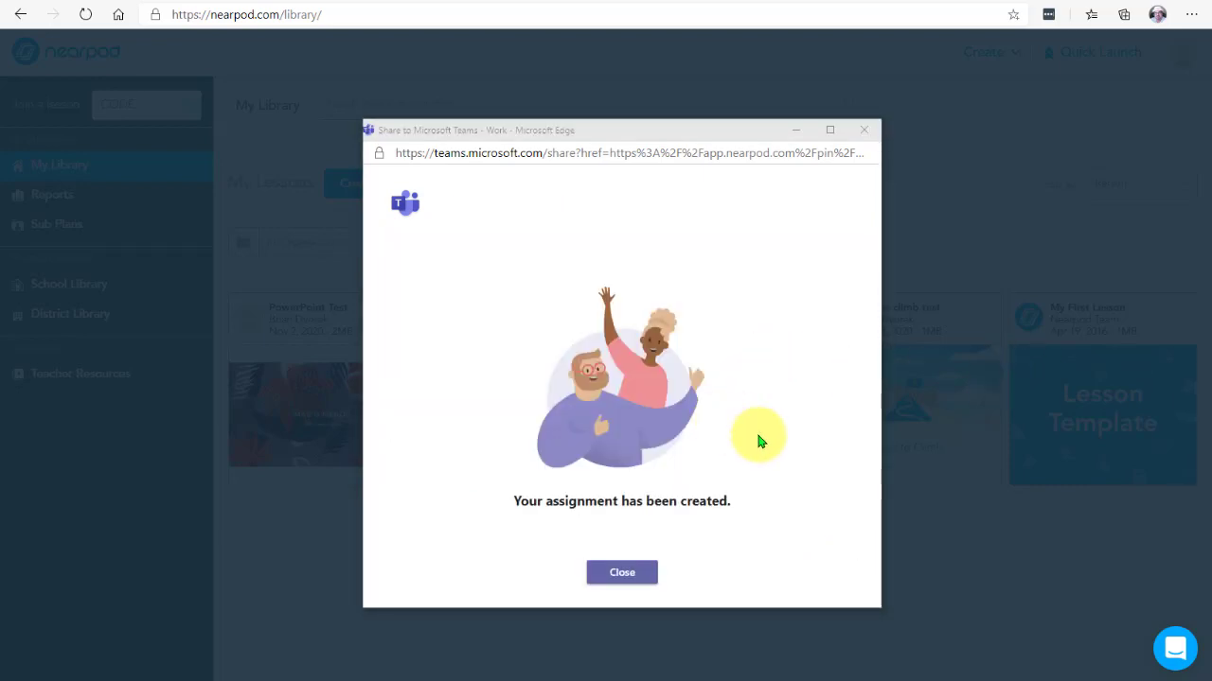
{"action": "left_click", "coordinate": [632, 574]}
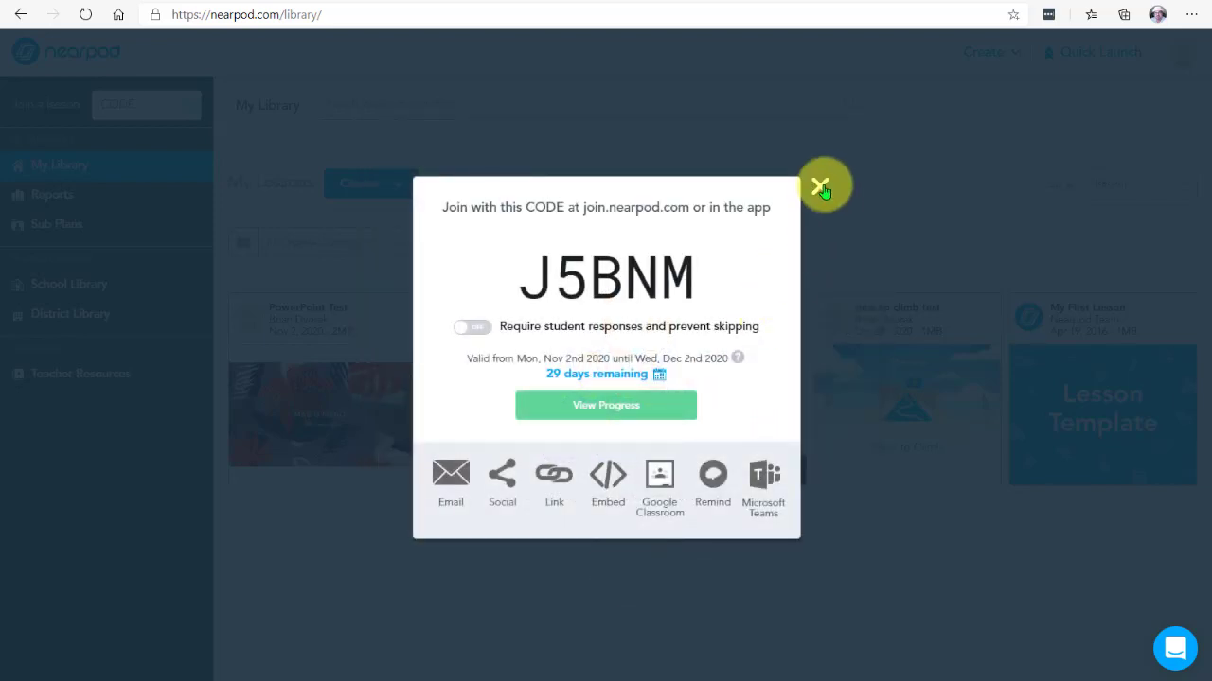
{"action": "left_click", "coordinate": [820, 187]}
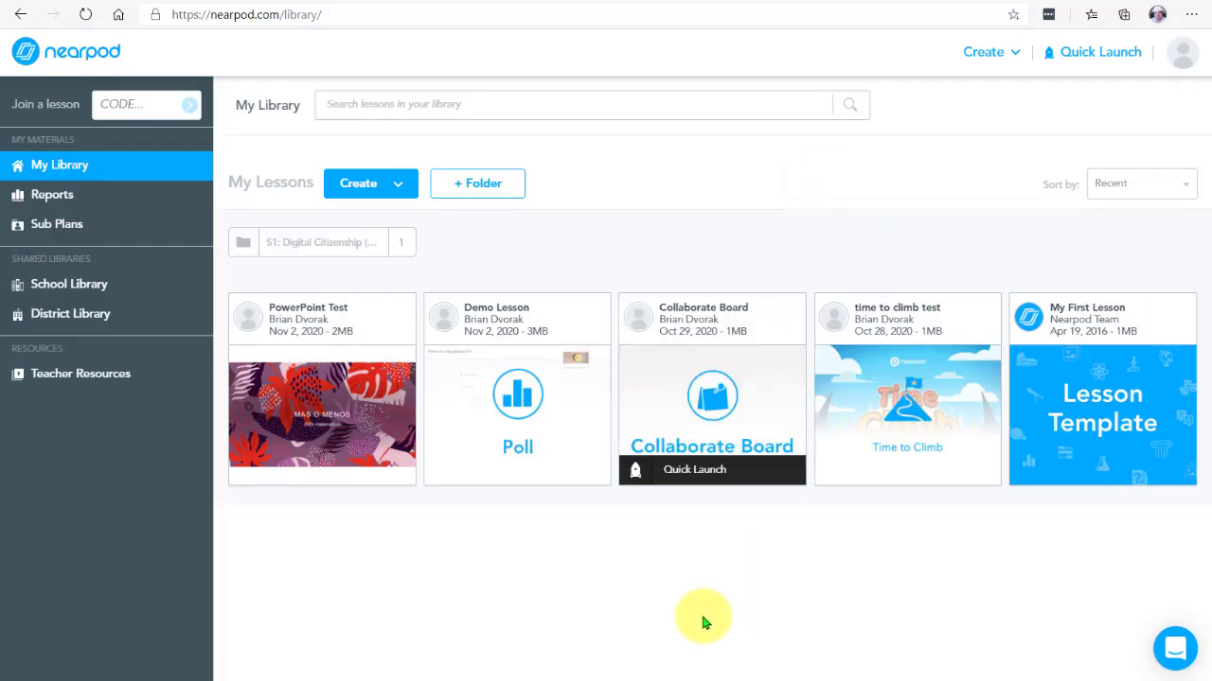
Step: Open the NearPod Demo Lesson assignment from the class's Assignments and show its extra options
{"action": "left_click", "coordinate": [653, 679]}
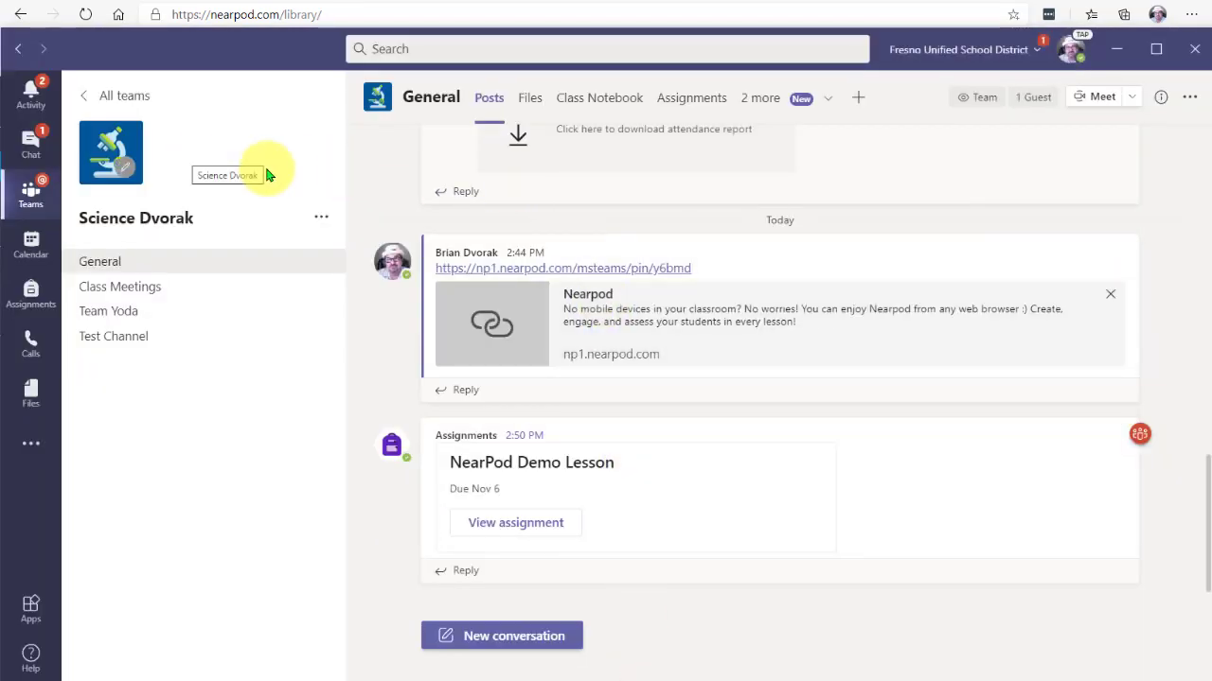
{"action": "left_click", "coordinate": [692, 102]}
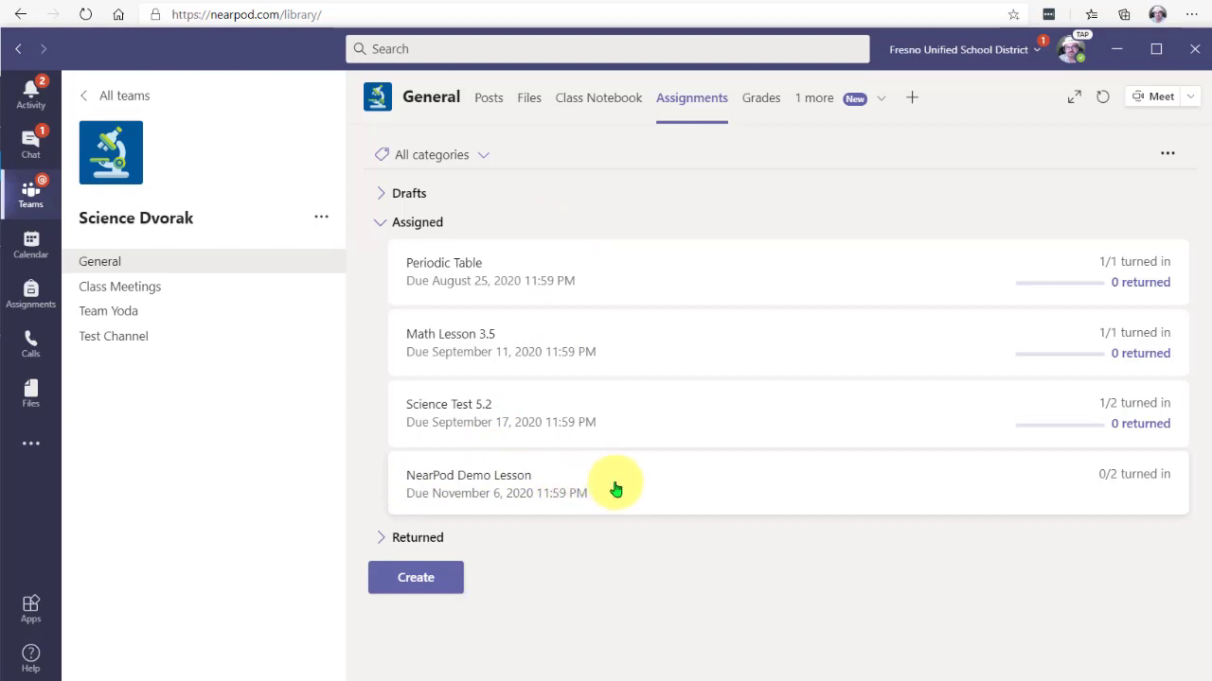
{"action": "left_click", "coordinate": [607, 490]}
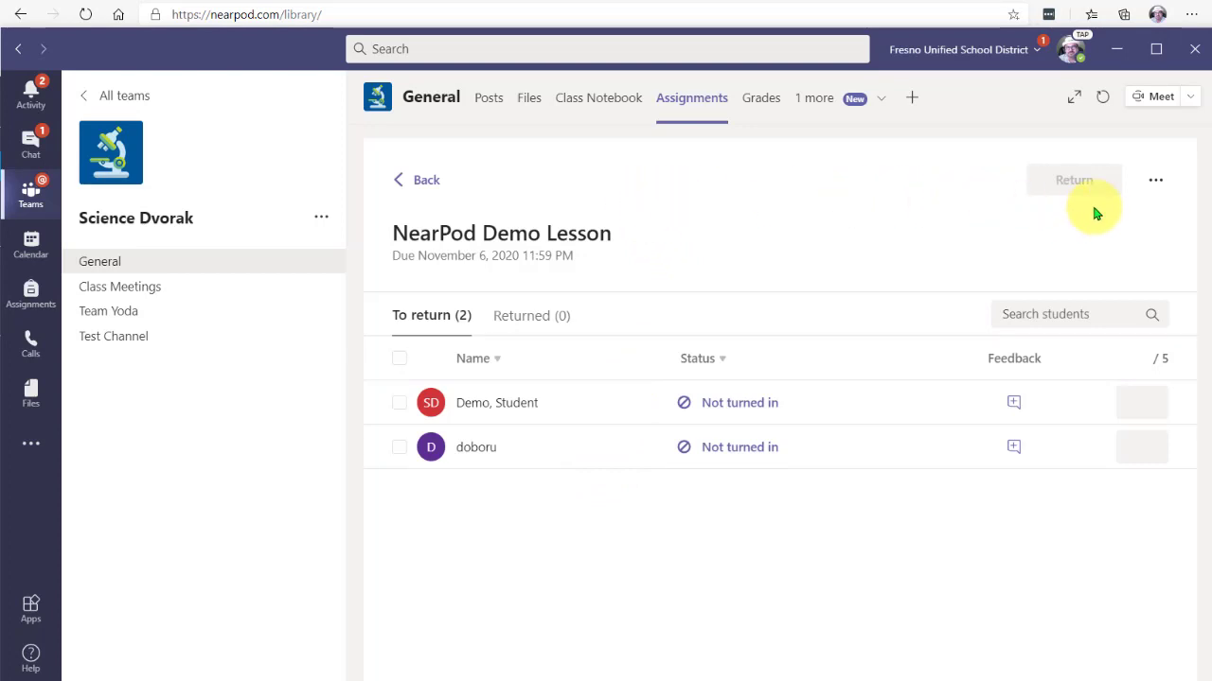
{"action": "left_click", "coordinate": [1152, 182]}
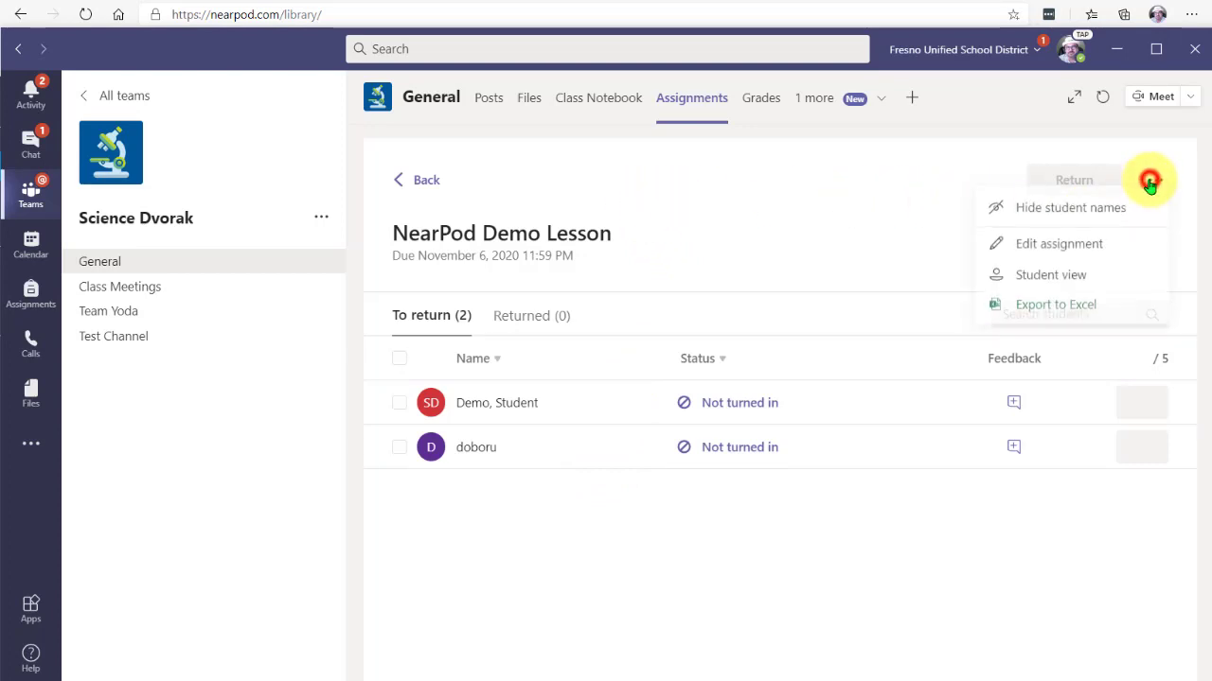
Step: Review the NearPod Demo Lesson assignment's edit form, update it unchanged, and return to Assignments
{"action": "left_click", "coordinate": [1084, 251]}
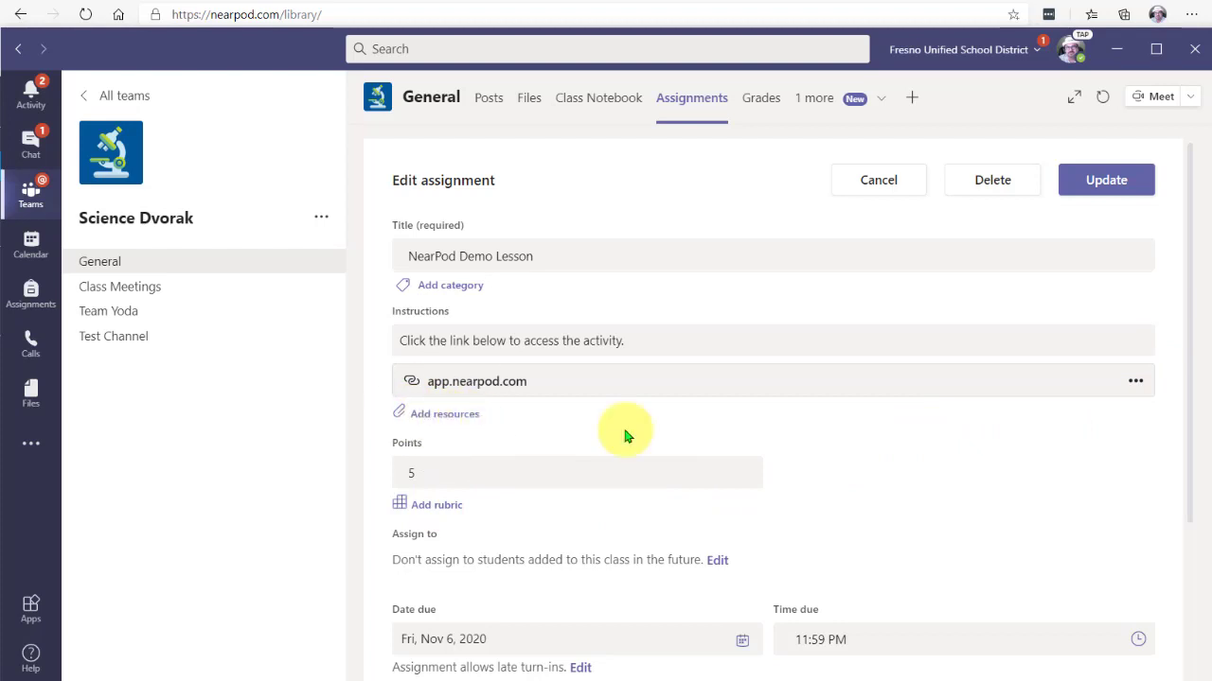
{"action": "left_click_drag", "start_coordinate": [1184, 398], "coordinate": [1195, 565]}
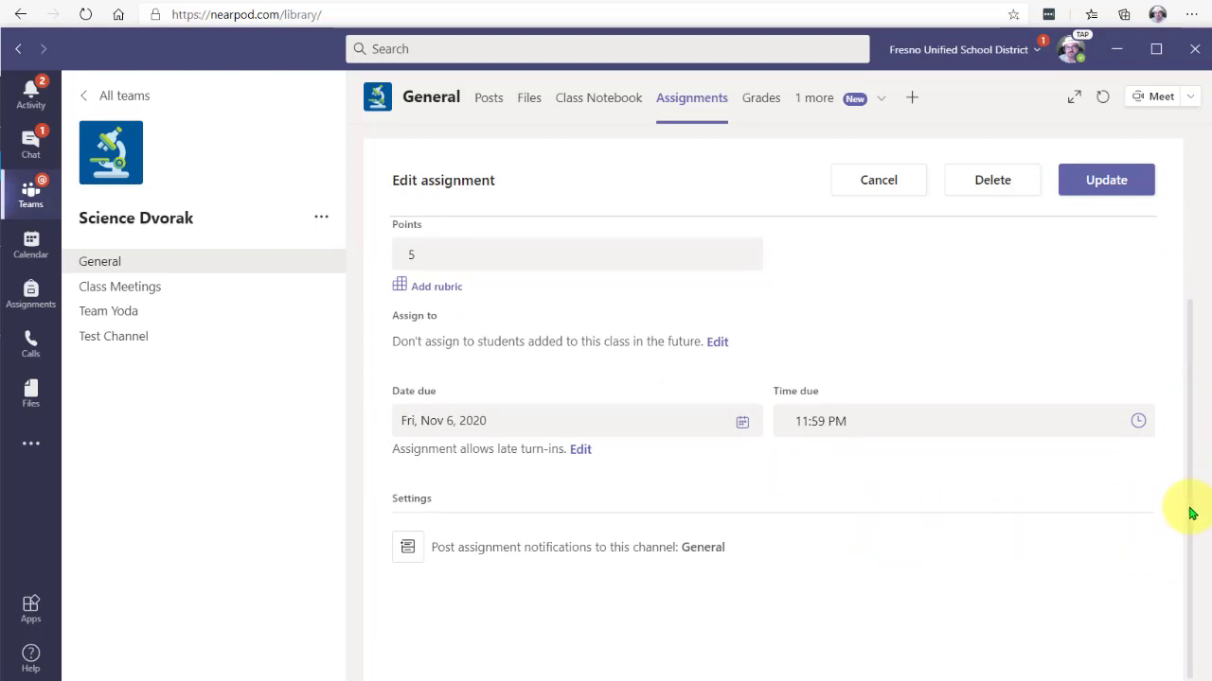
{"action": "left_click", "coordinate": [1105, 182]}
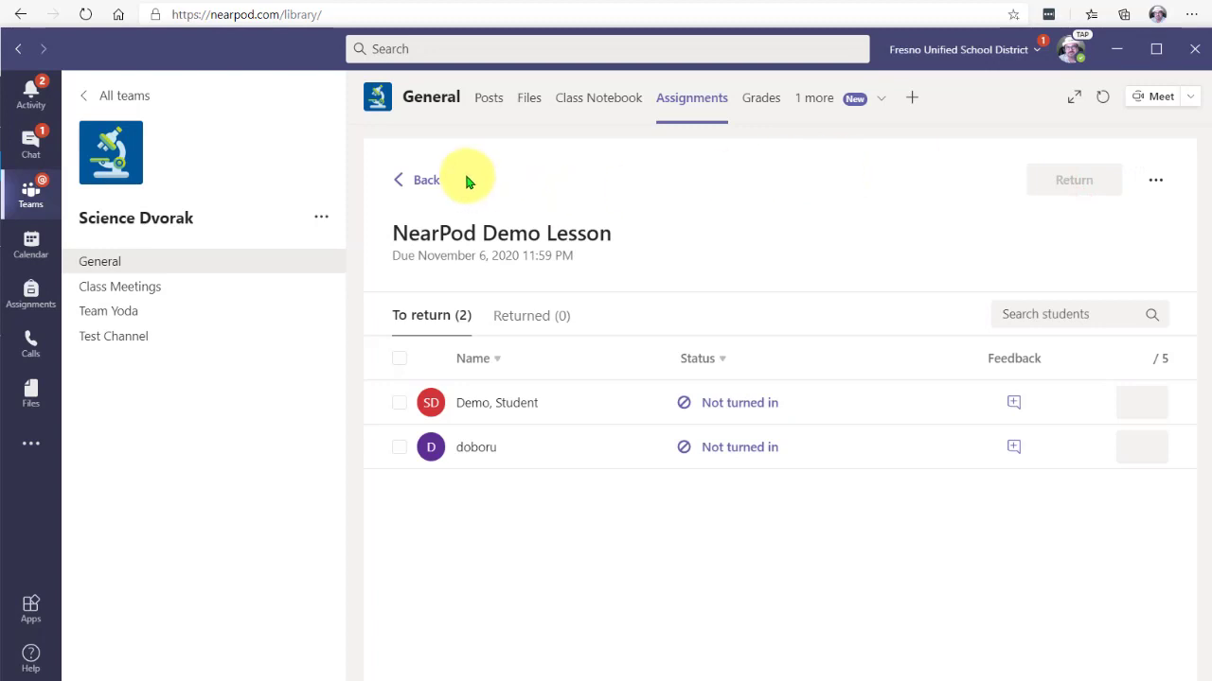
{"action": "left_click", "coordinate": [426, 182]}
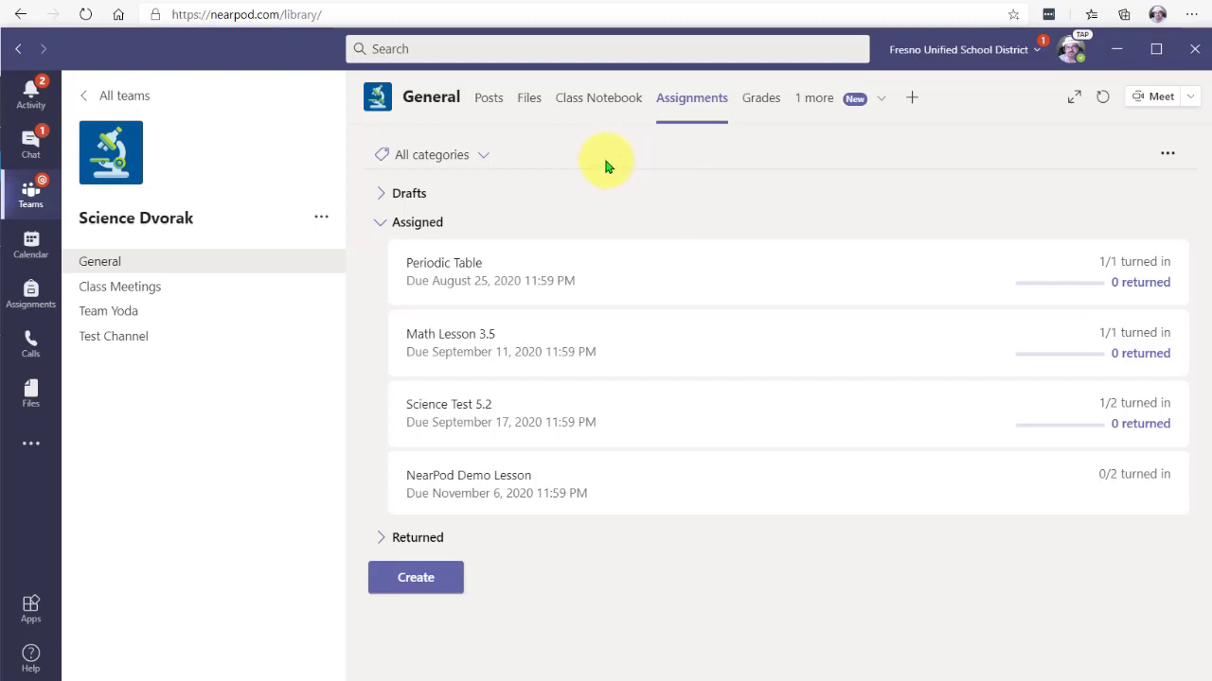
Step: Bring the browser with Nearpod's My Library lesson cards back in front of Teams
{"action": "left_click", "coordinate": [947, 8]}
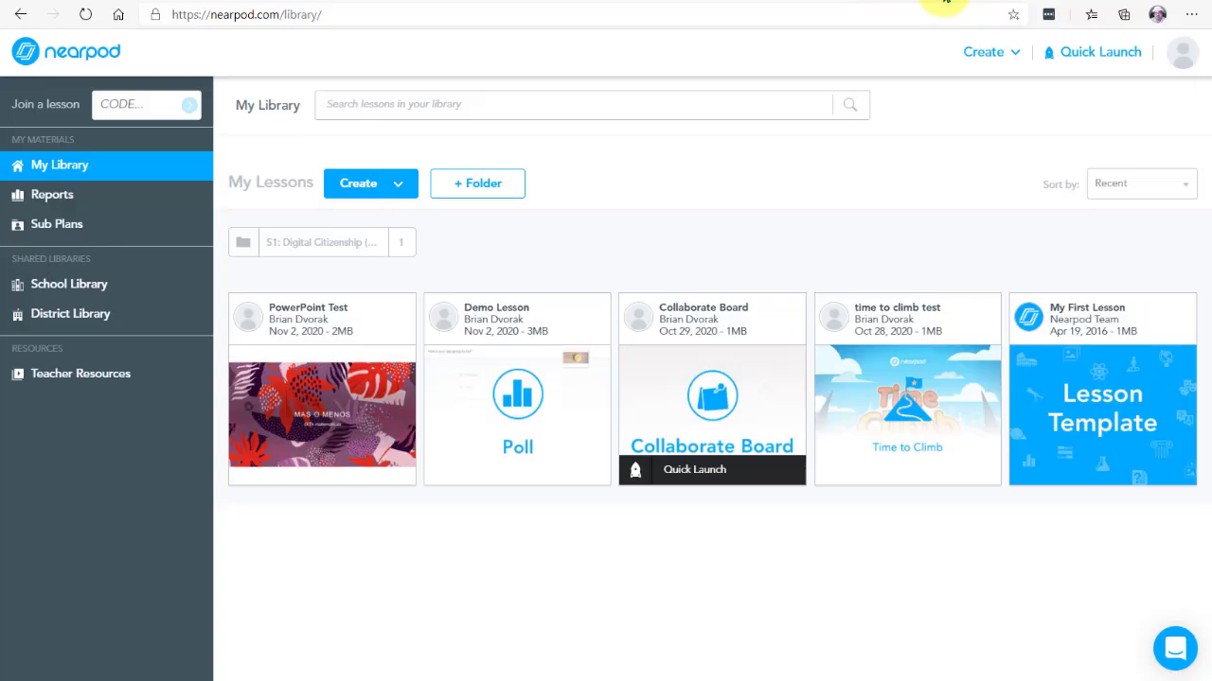
{"action": "mouse_move", "coordinate": [348, 364]}
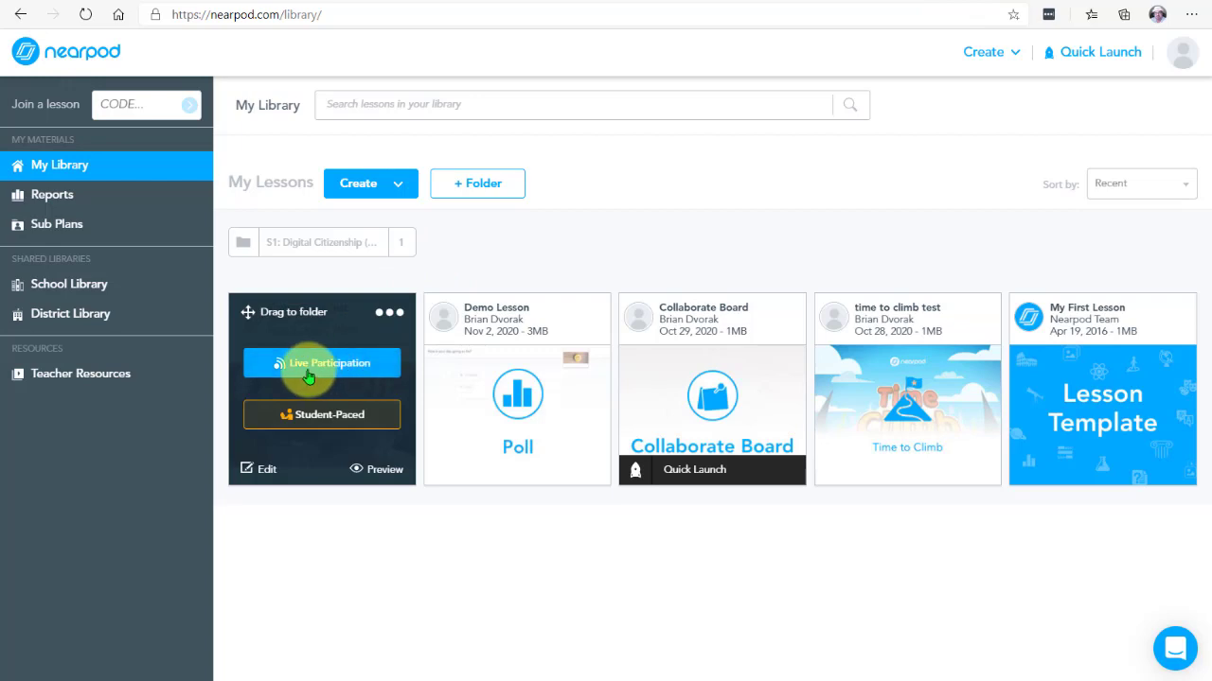